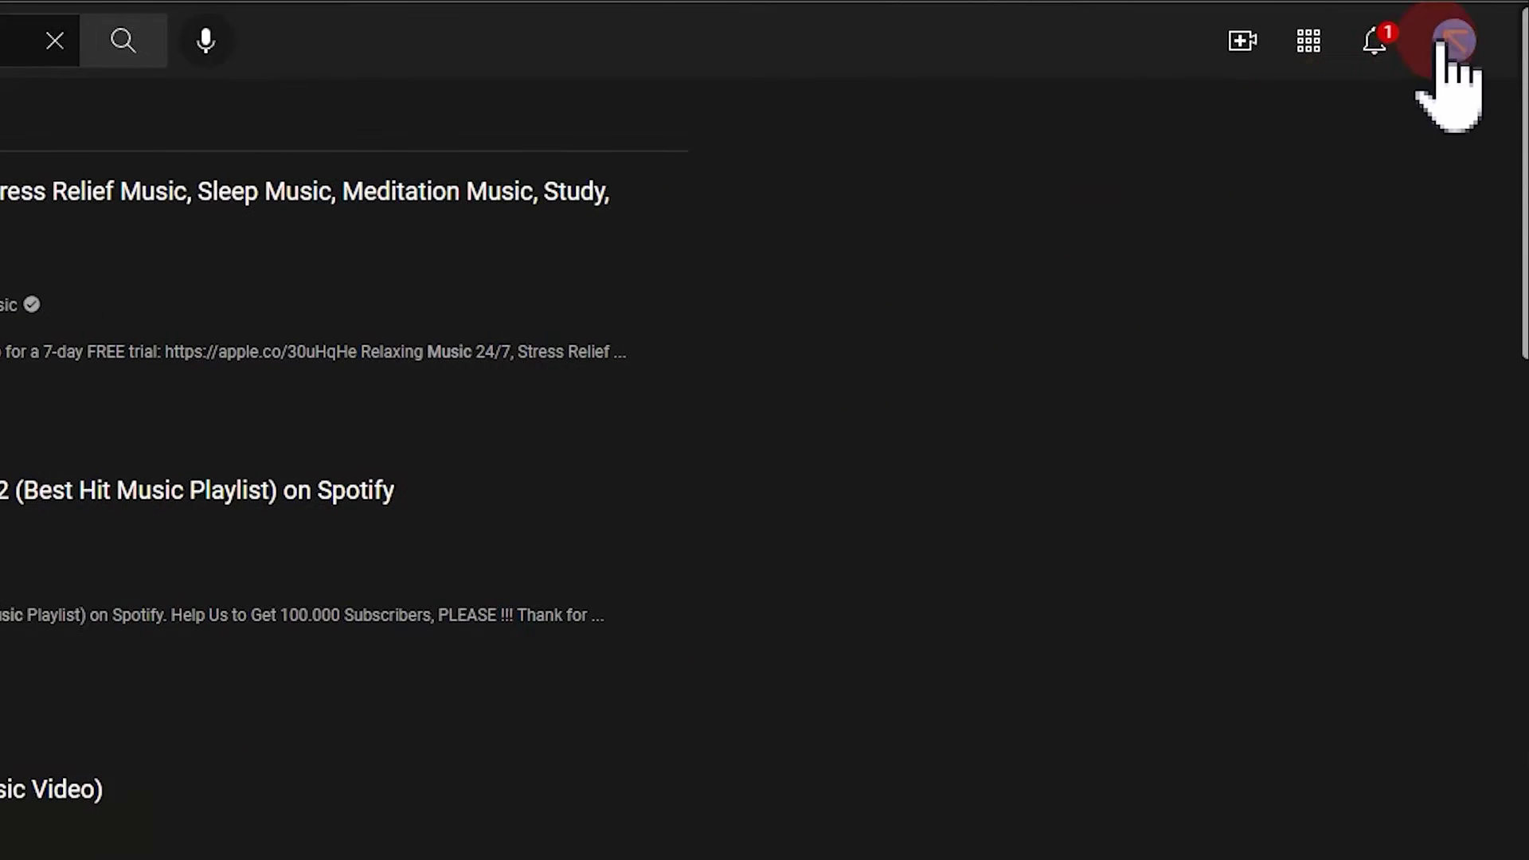
Step: Open the Audio library in YouTube Studio from the account
left_click(1445, 46)
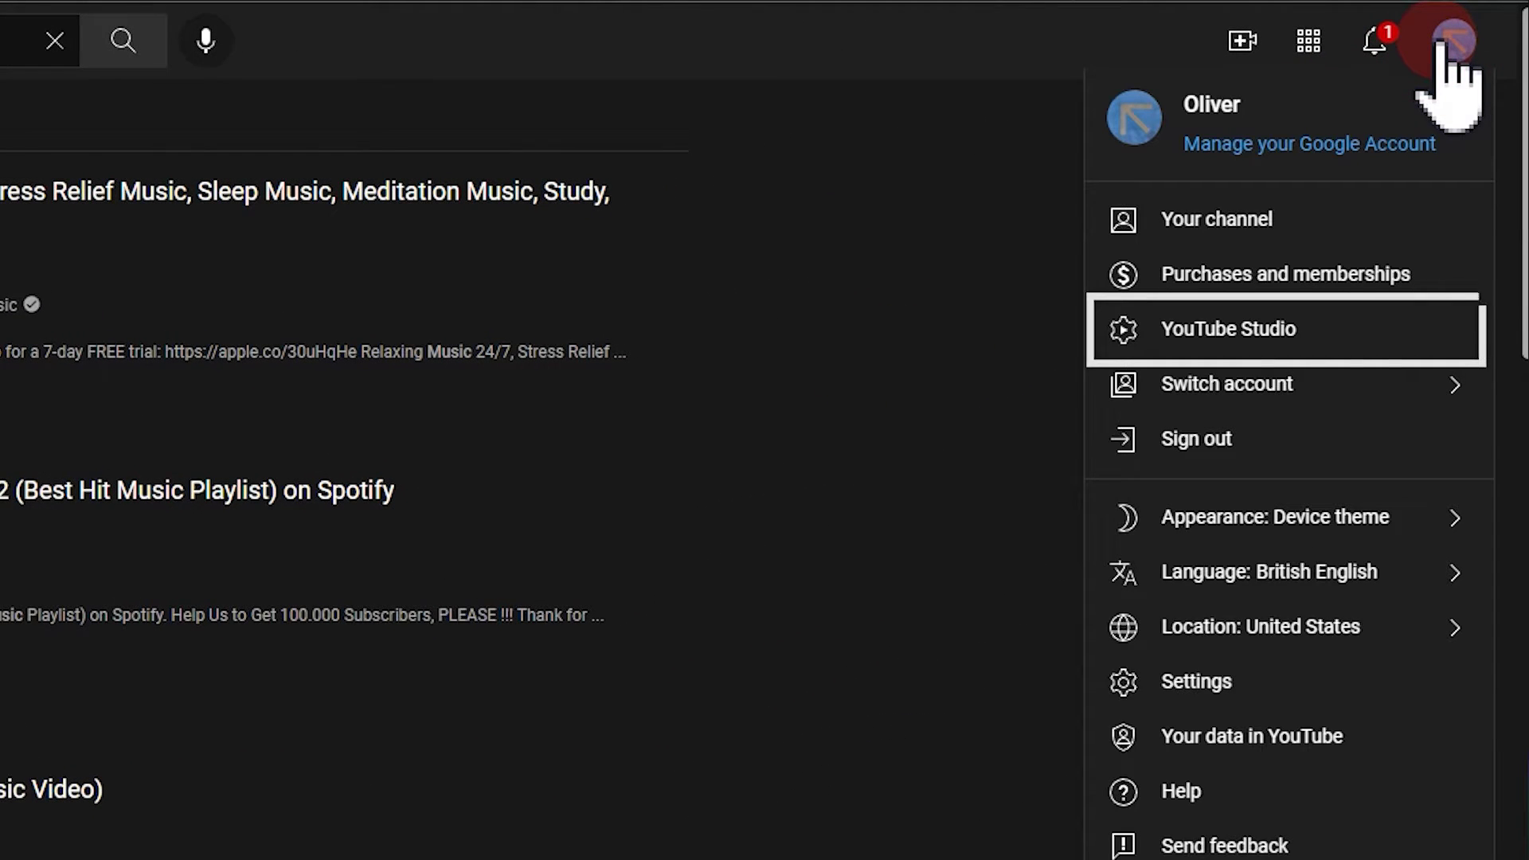
left_click(1340, 328)
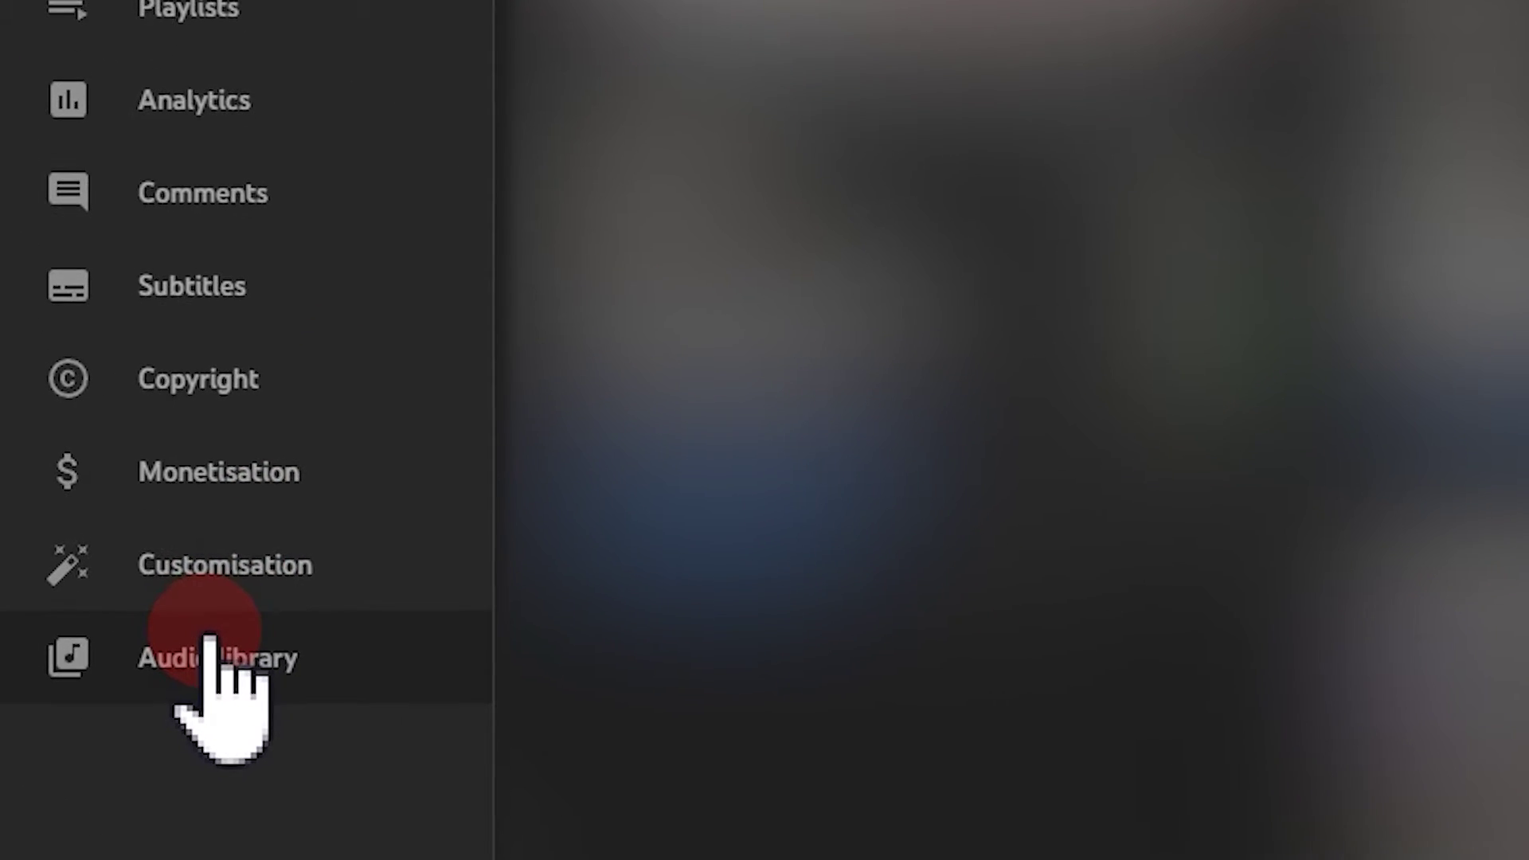
left_click(209, 645)
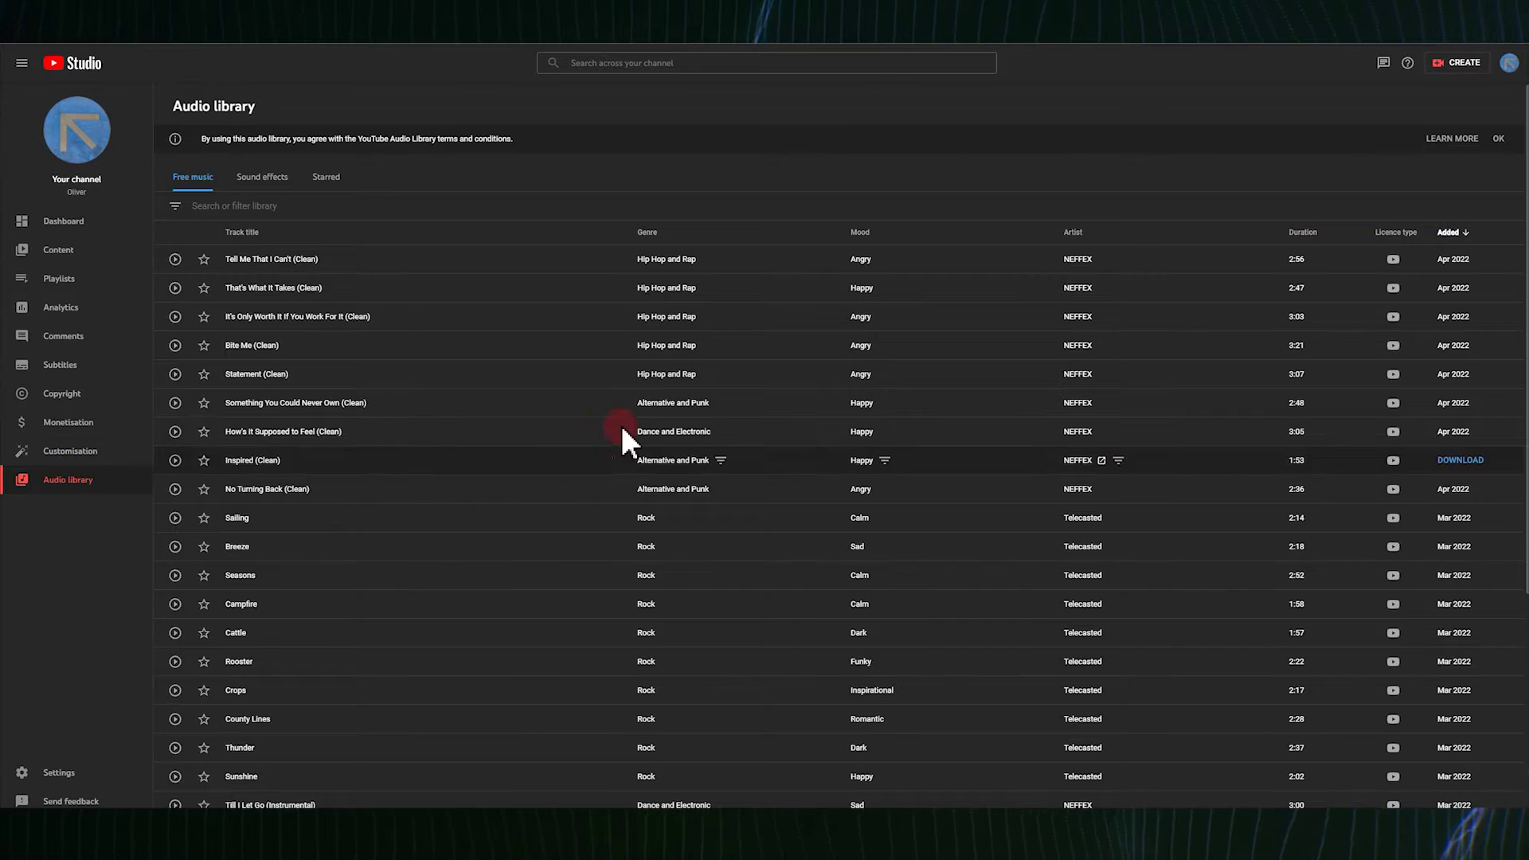
Step: Preview the free music track No Turning Back (Clean) and download it
left_click_drag(1526, 237, 1527, 461)
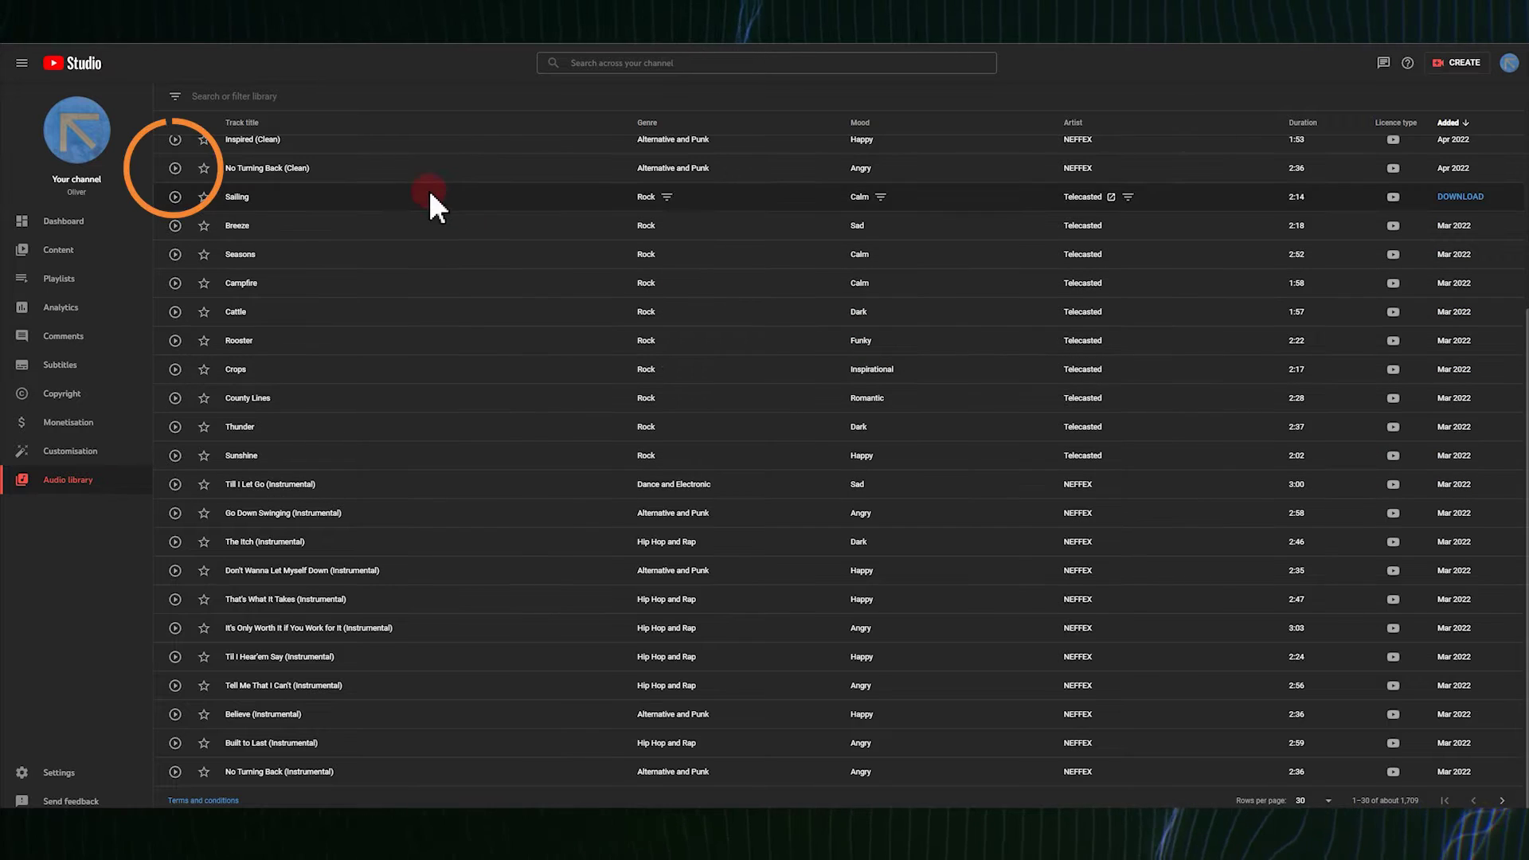
left_click(175, 168)
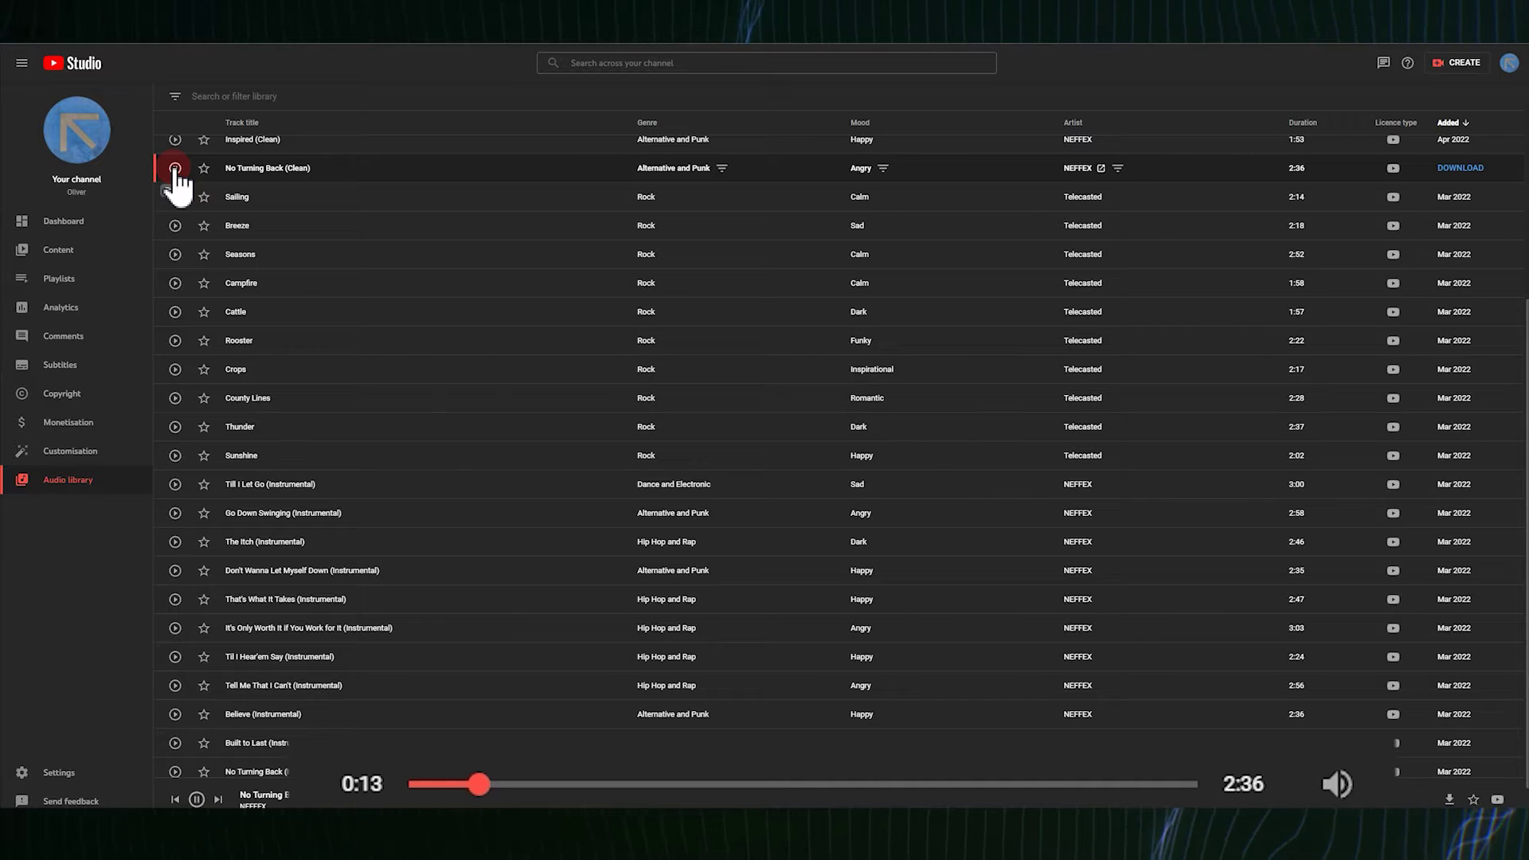
left_click(174, 168)
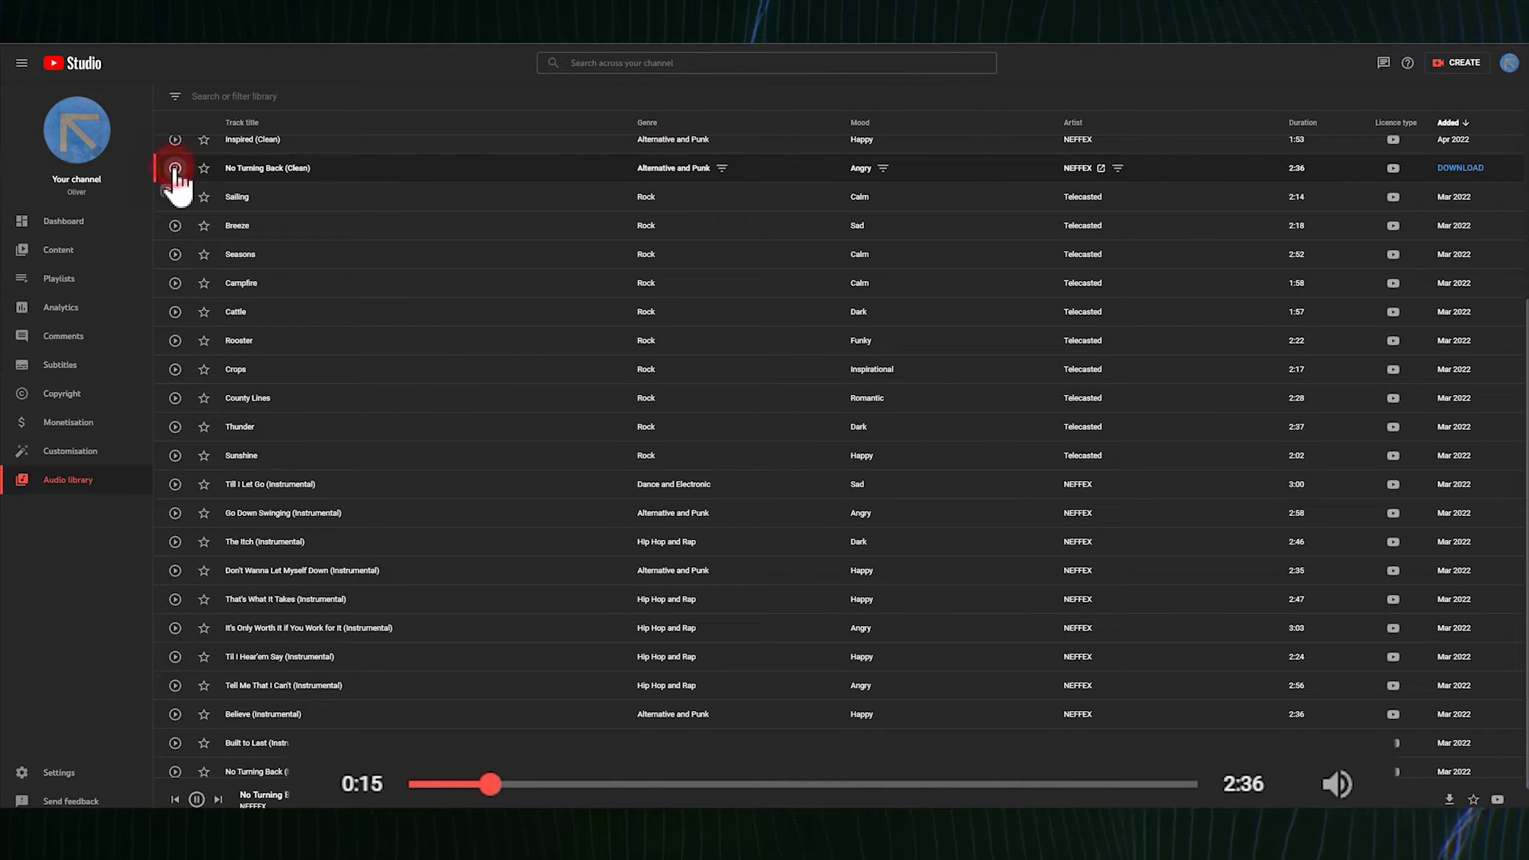
left_click(1460, 168)
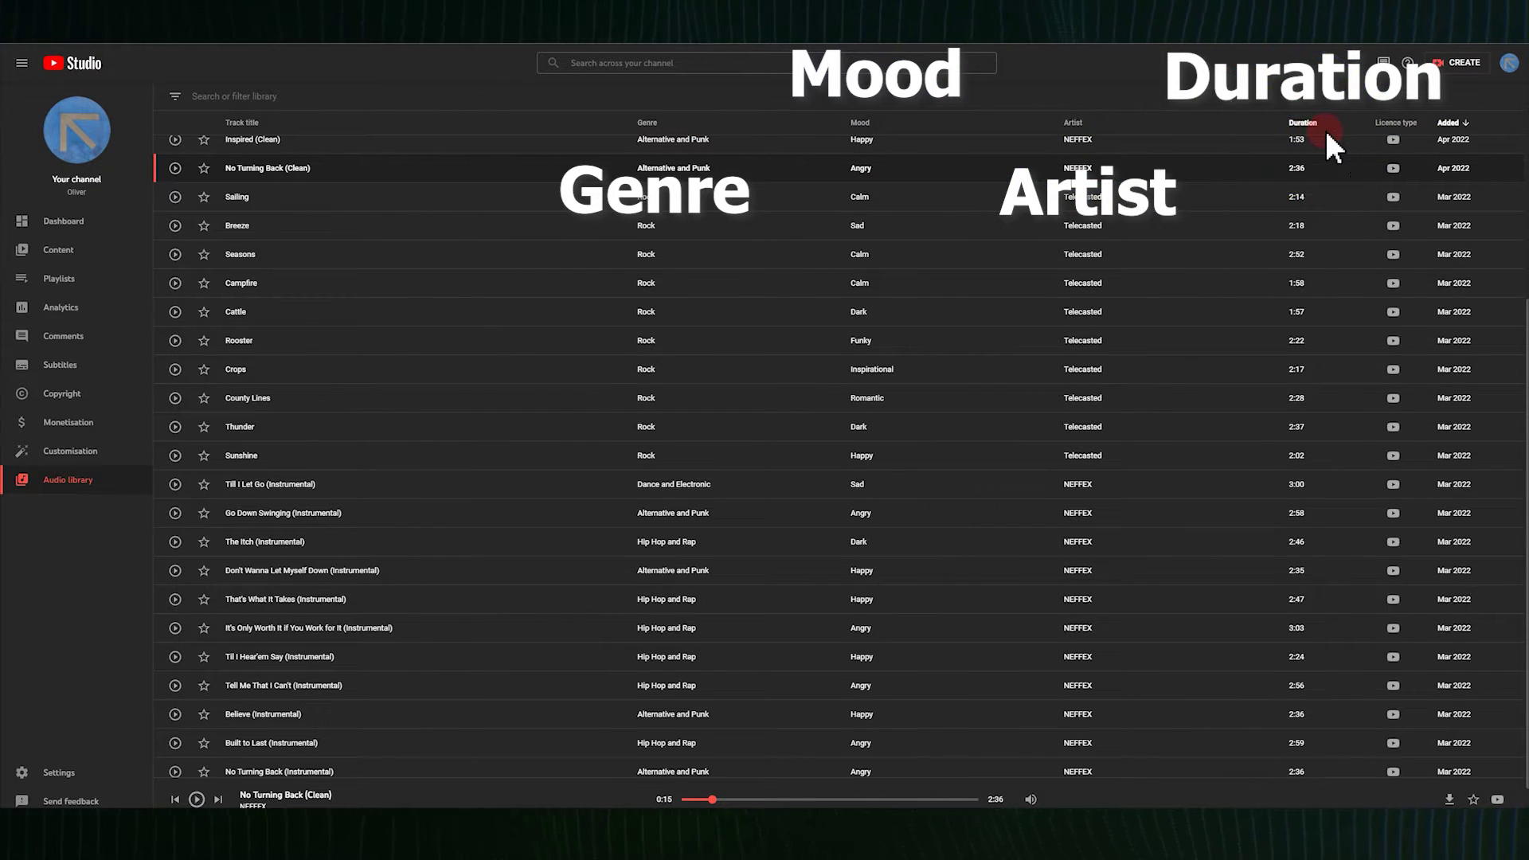
Step: Check the library's filter options, and star the tracks Cattle and Rooster
left_click(305, 96)
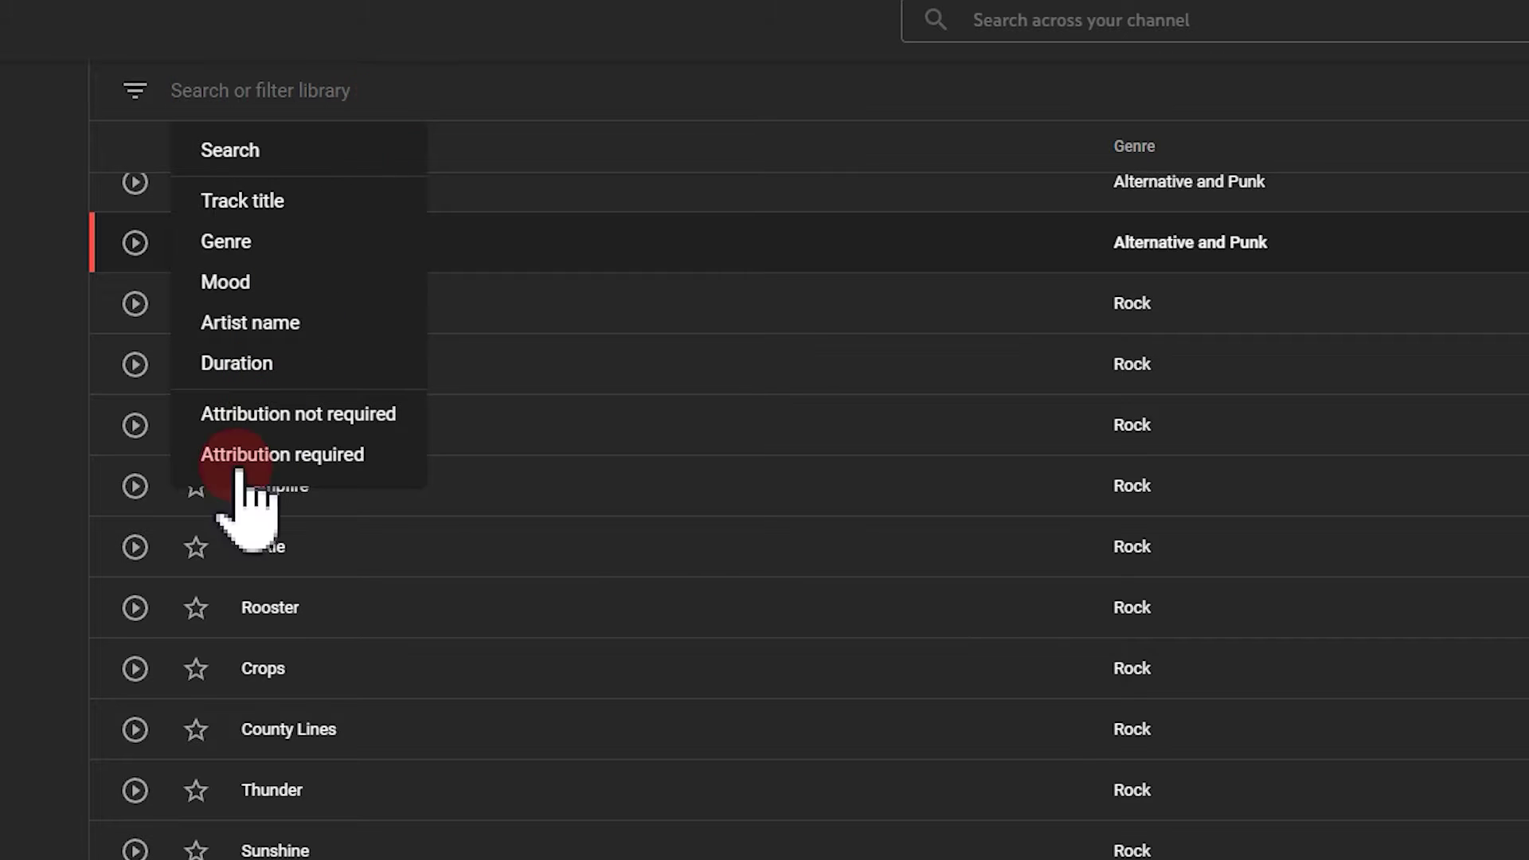
left_click(197, 548)
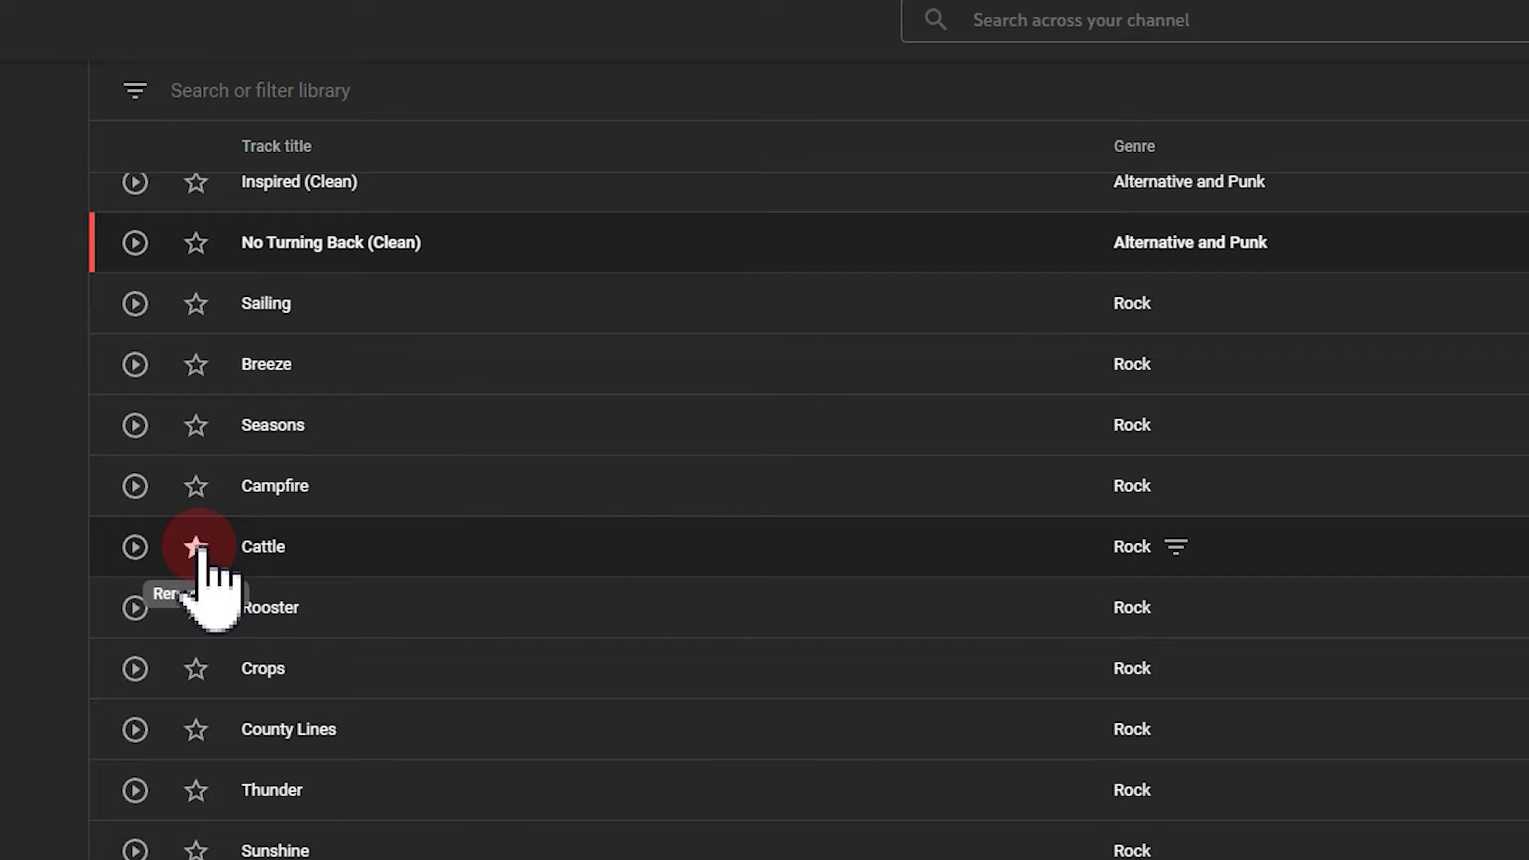
left_click(197, 609)
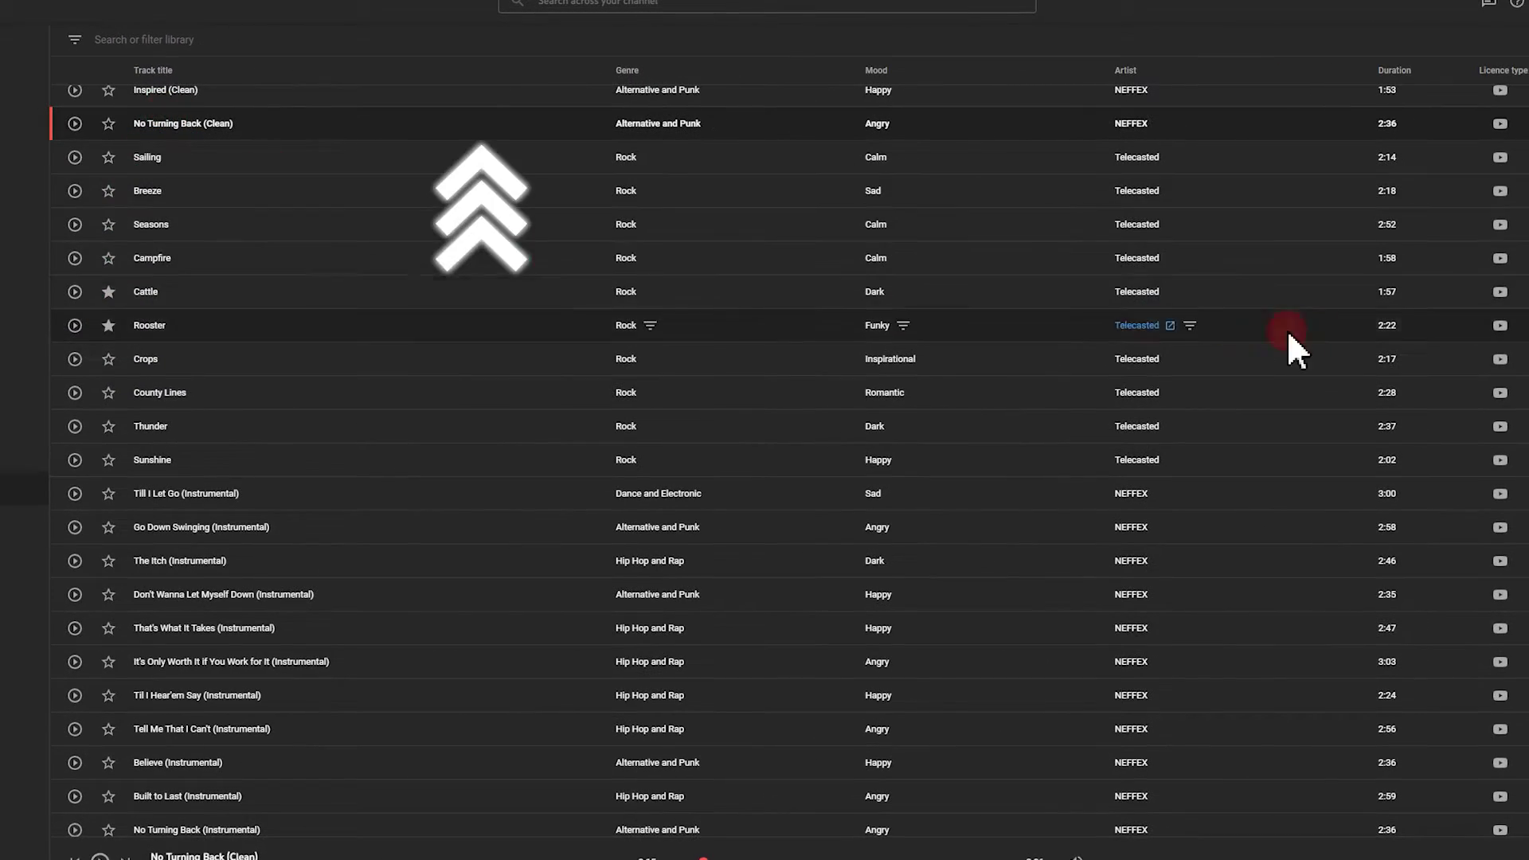
Step: Show the starred tracks and the sound effects collection of the audio library
scroll(789, 462, "up", 5)
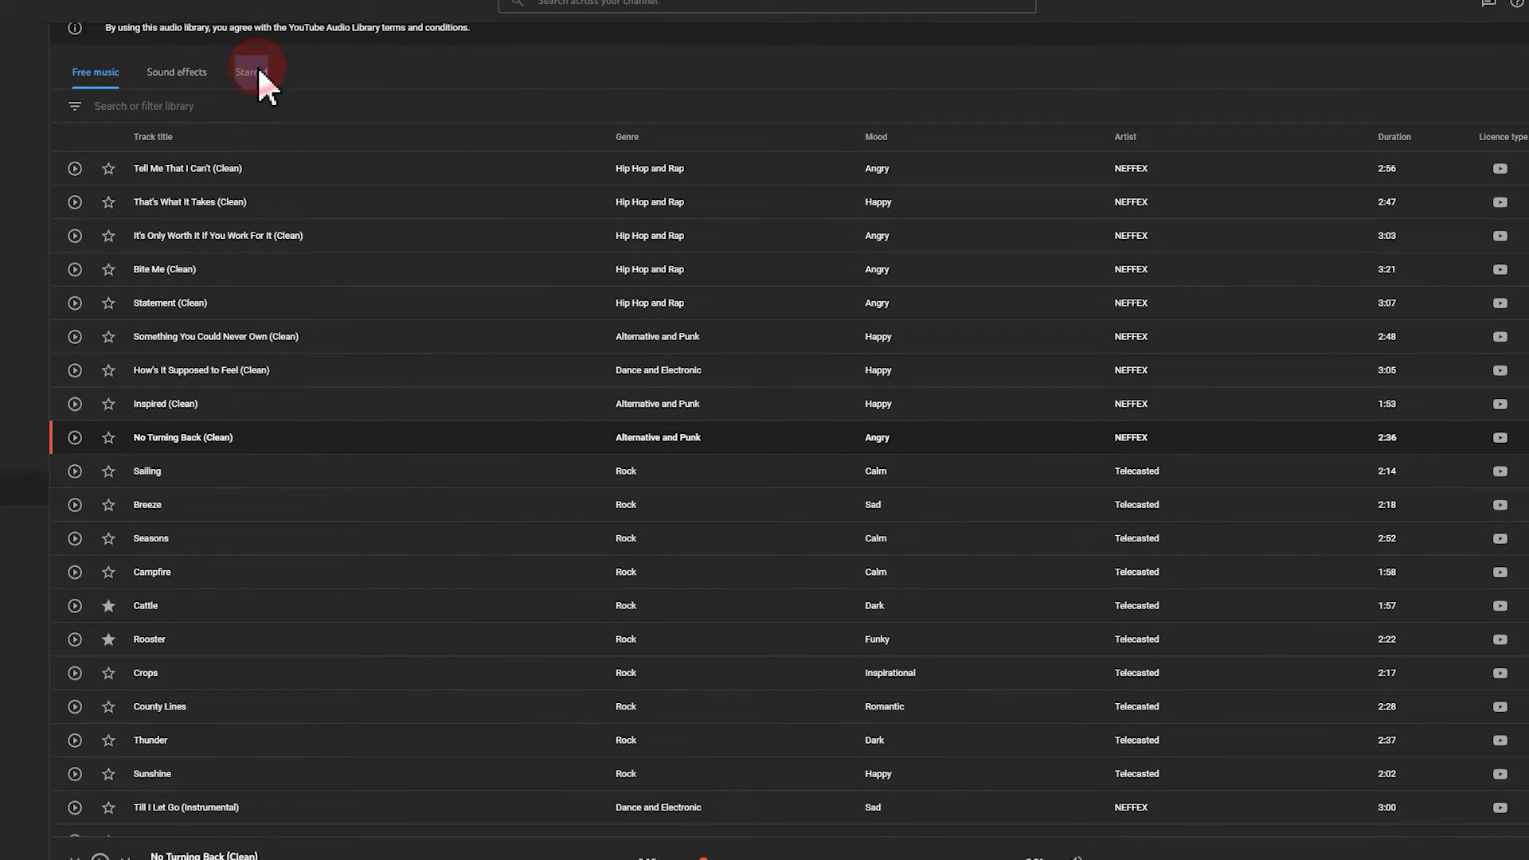
left_click(254, 72)
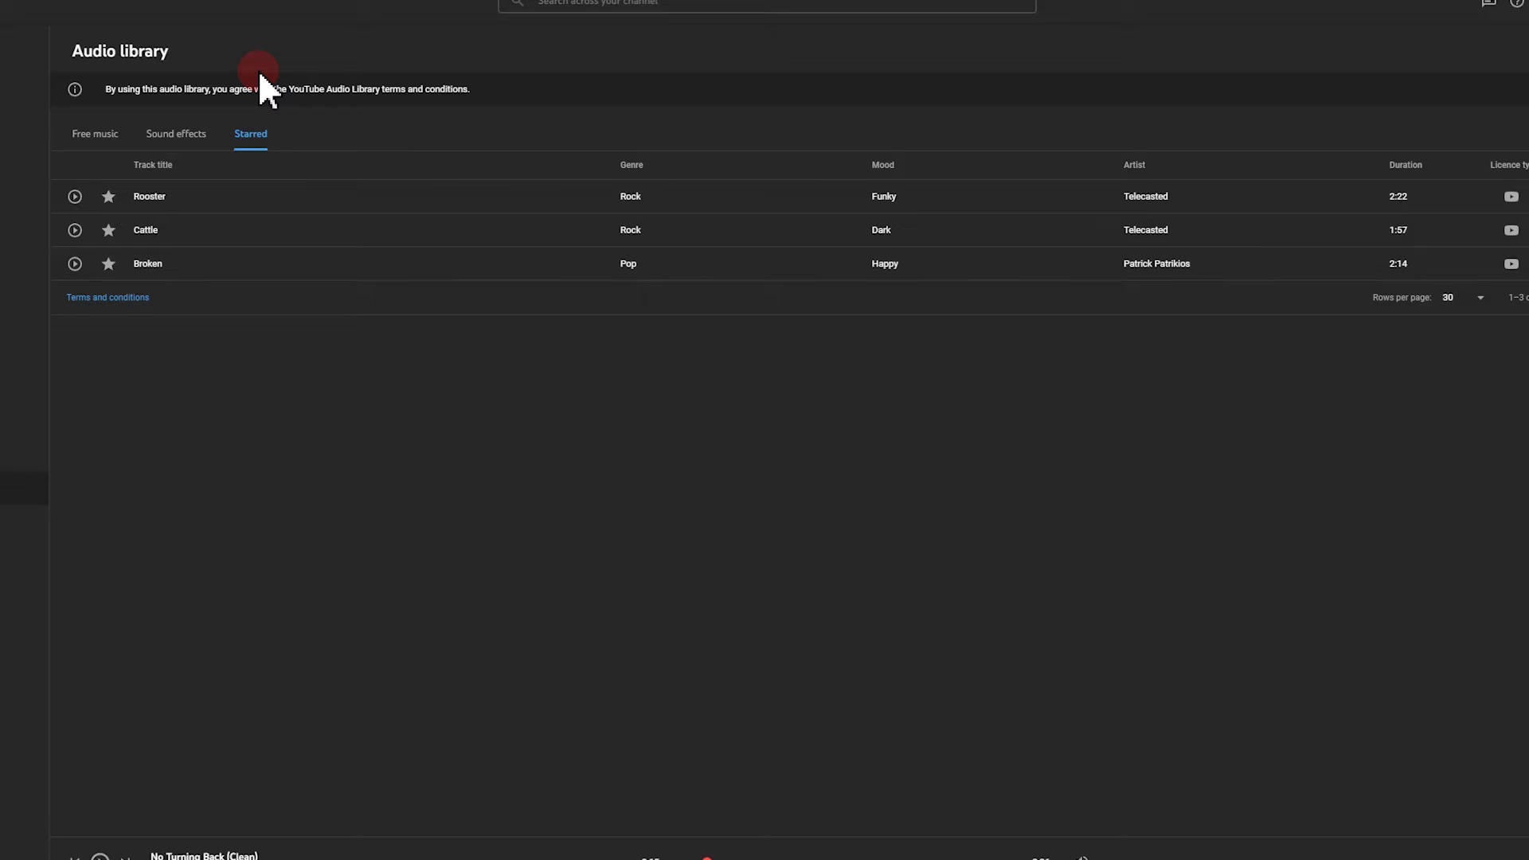
left_click(180, 131)
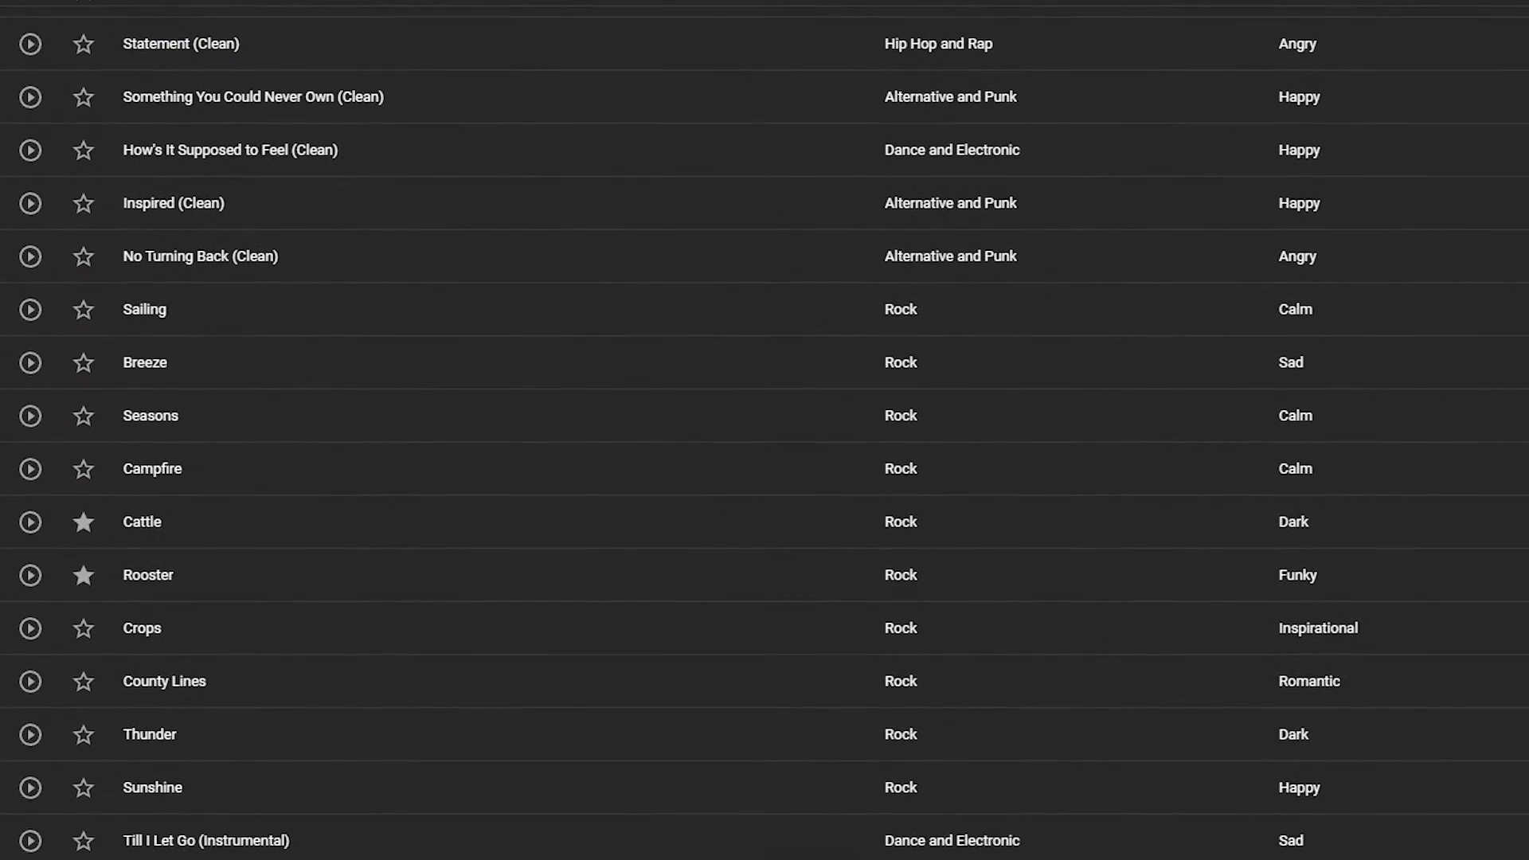
Step: Browse the free music list to examine the titles, genres and moods of the available tracks
scroll(765, 430, "down", 3)
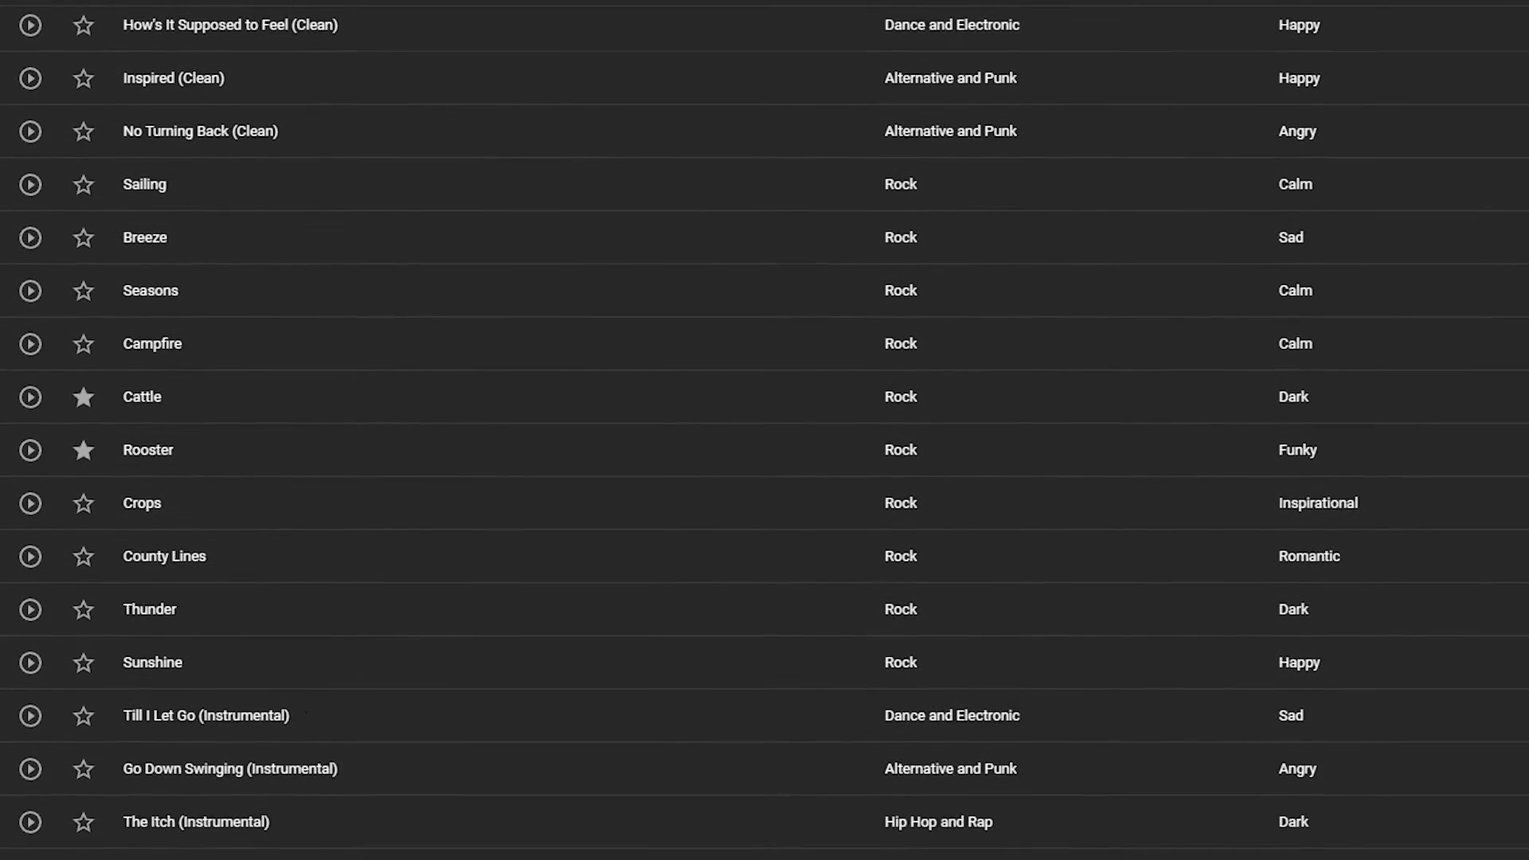
scroll(765, 430, "down", 3)
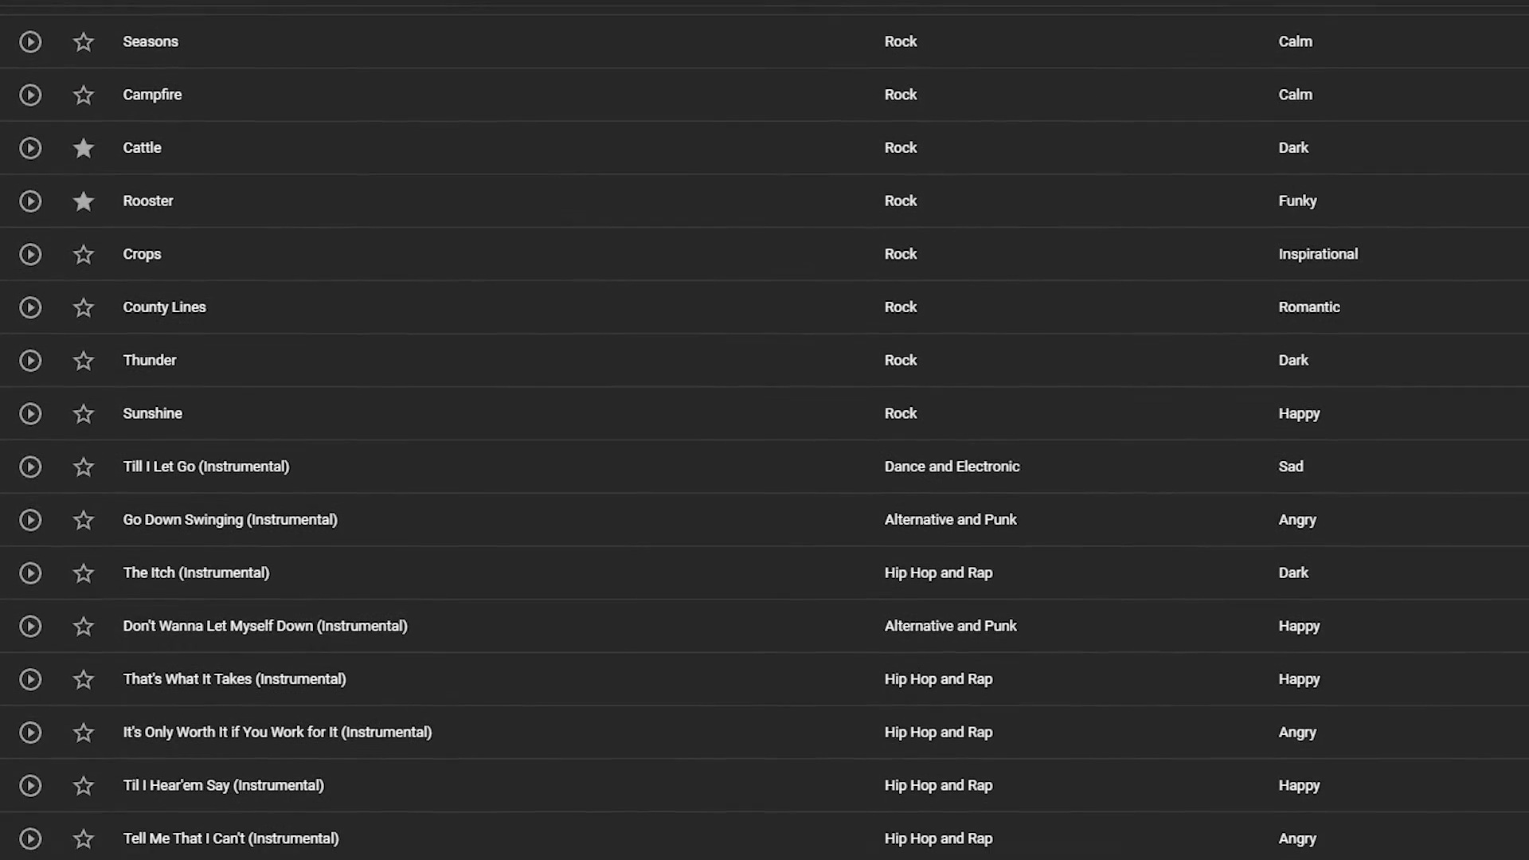
scroll(765, 430, "down", 3)
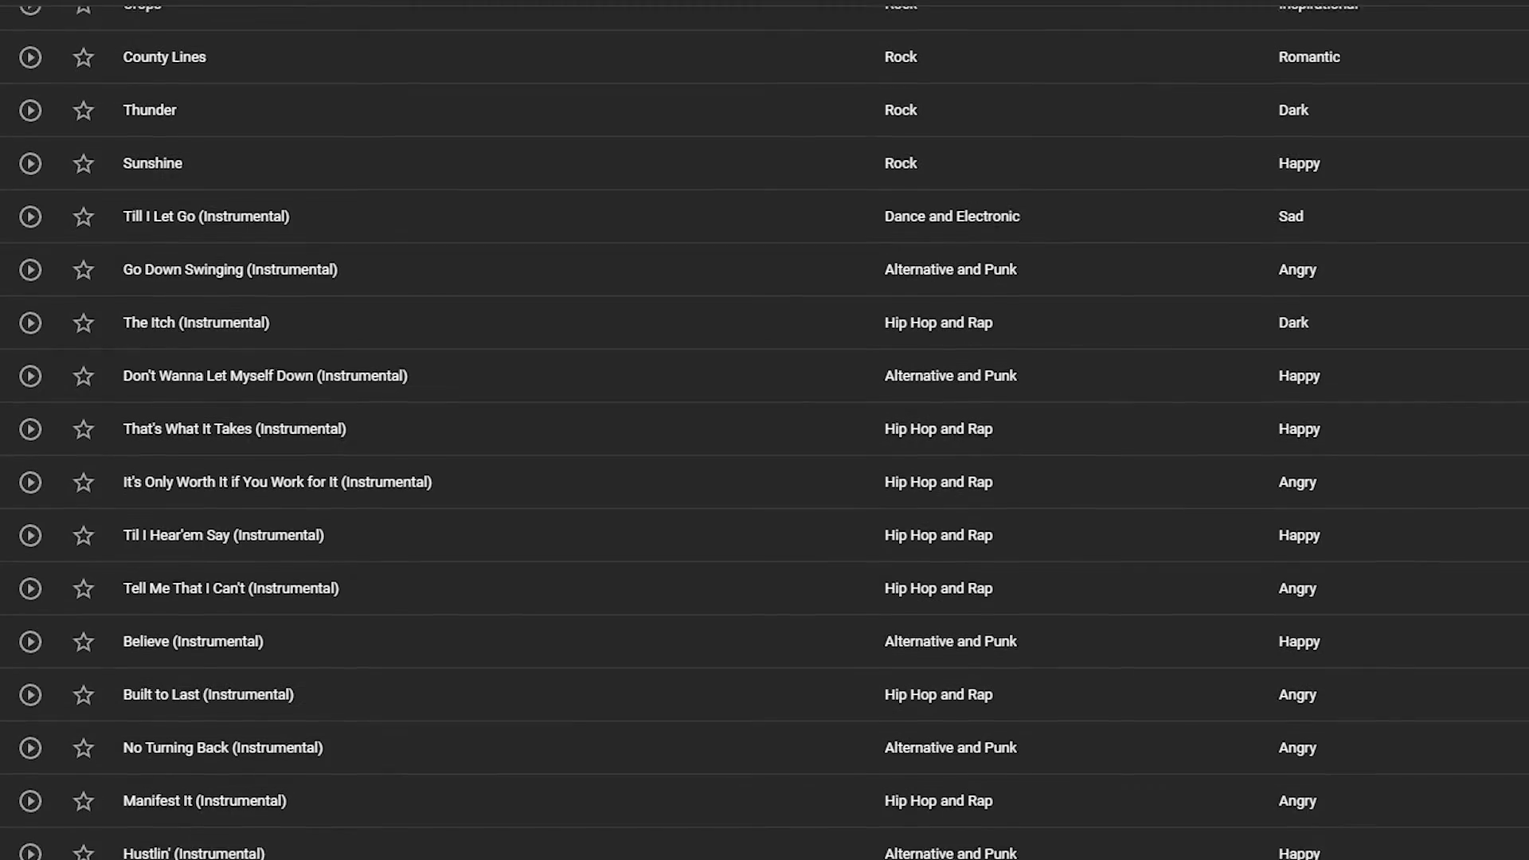
scroll(765, 431, "down", 3)
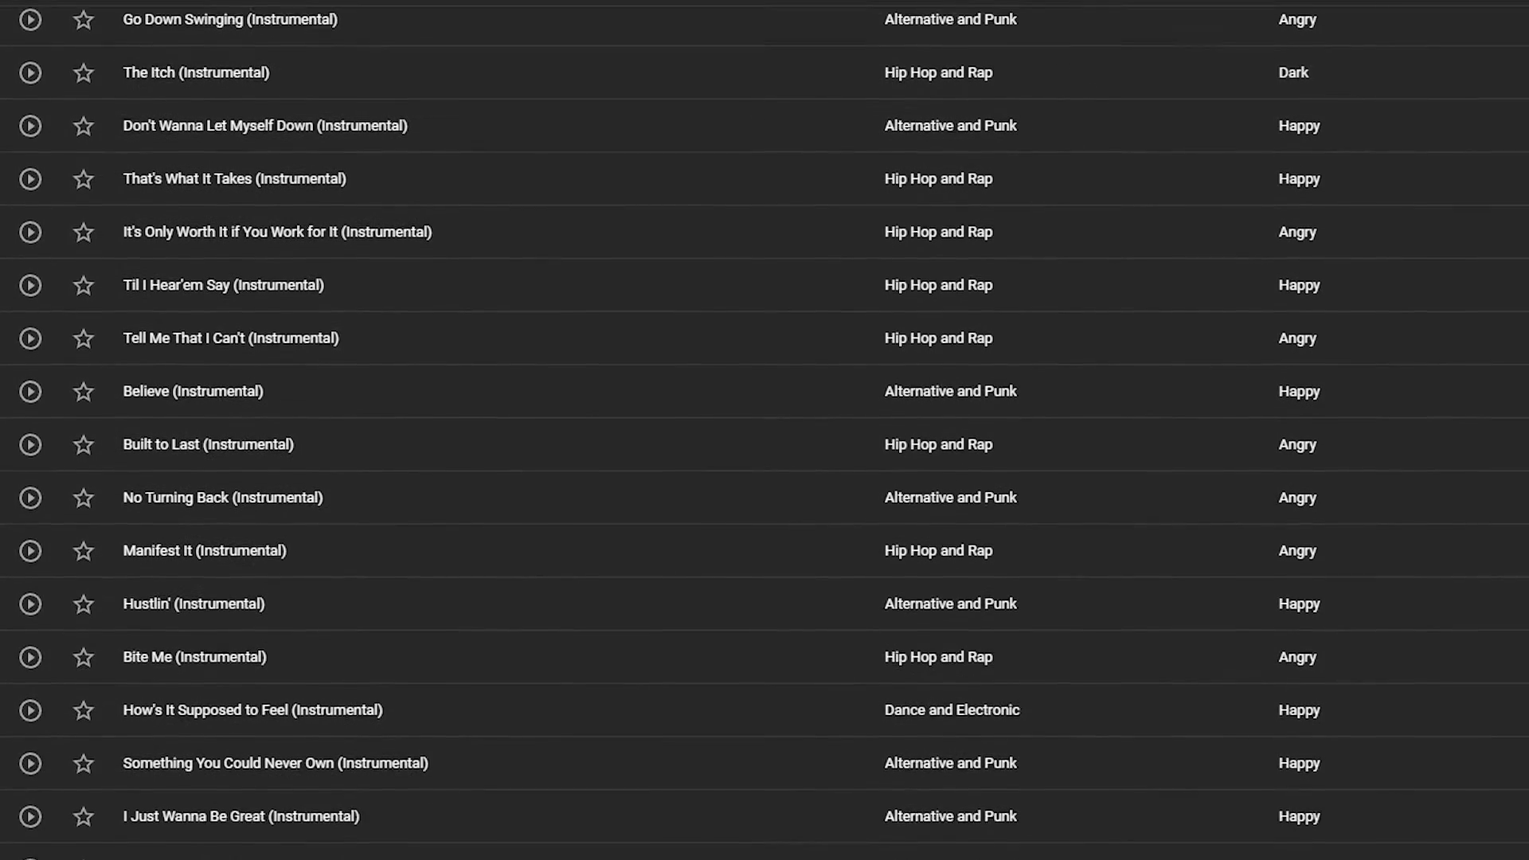
scroll(764, 430, "down", 3)
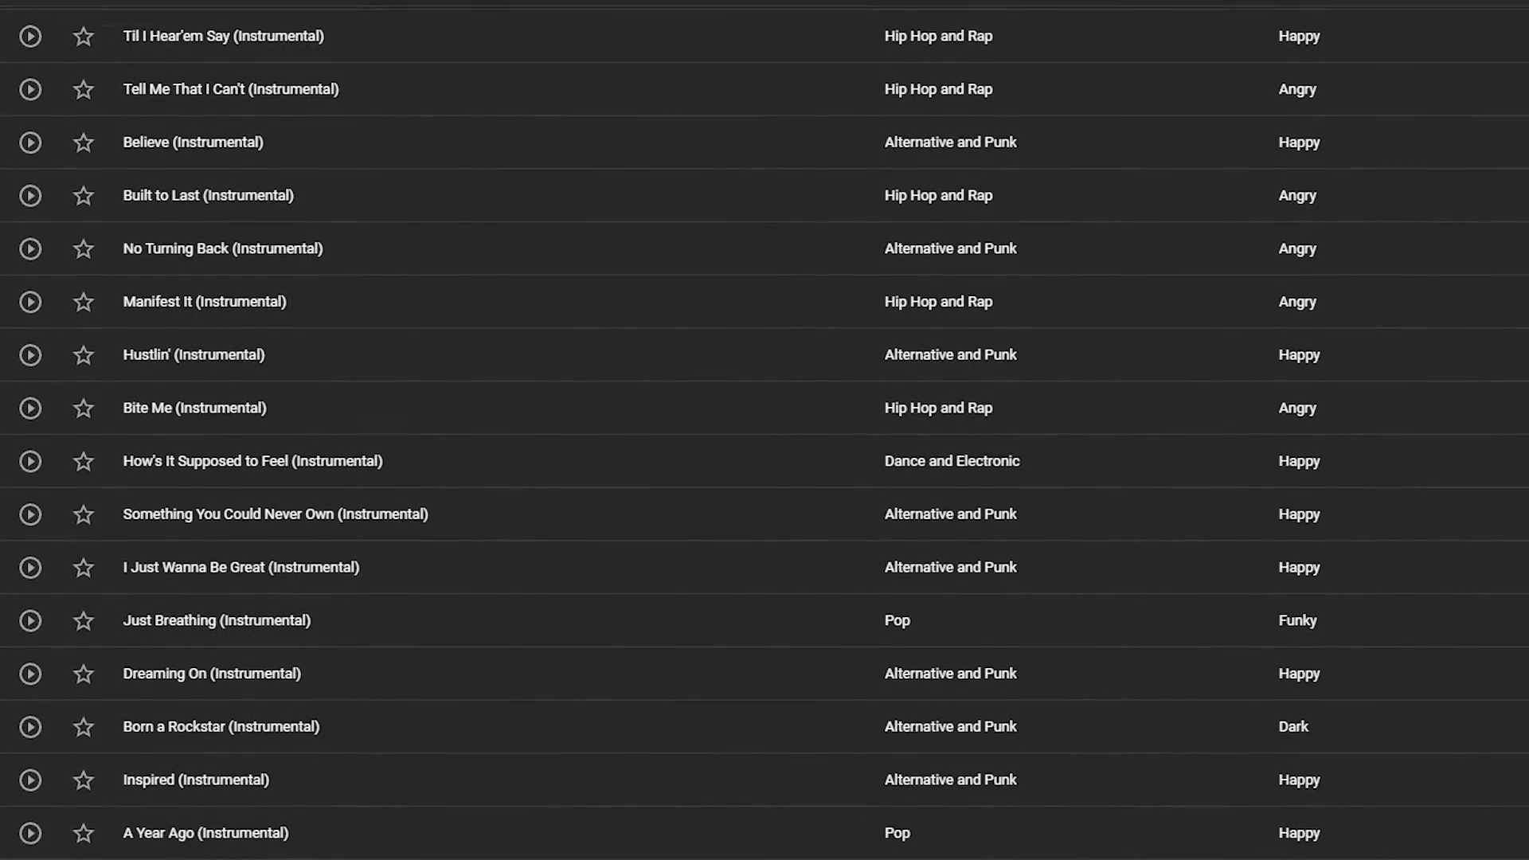
scroll(765, 430, "down", 1)
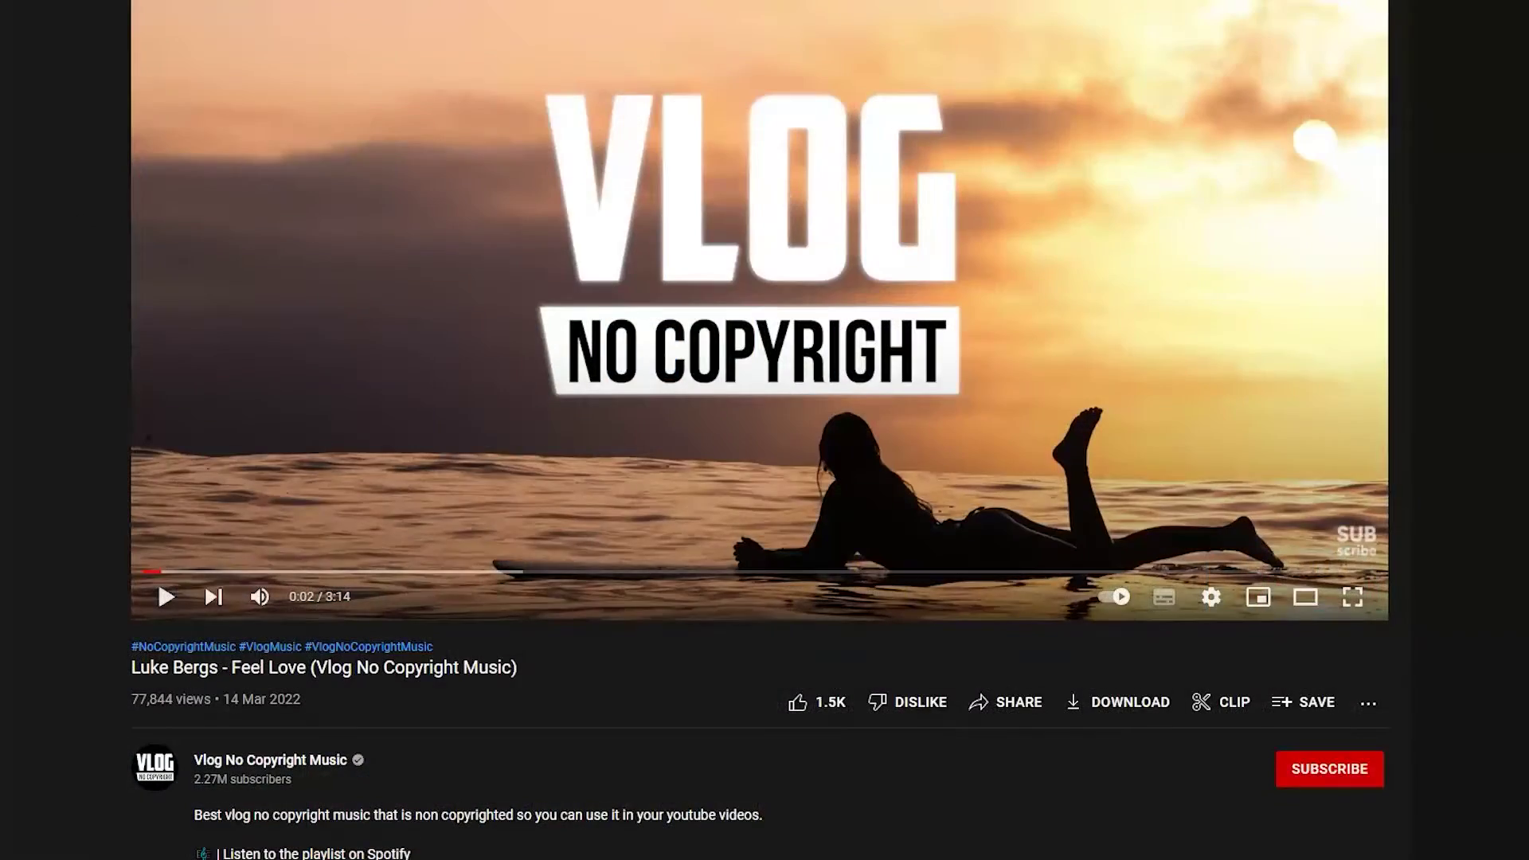
Step: Examine the description of the Luke Bergs - Feel Love (Vlog No Copyright Music) video
scroll(760, 430, "down", 8)
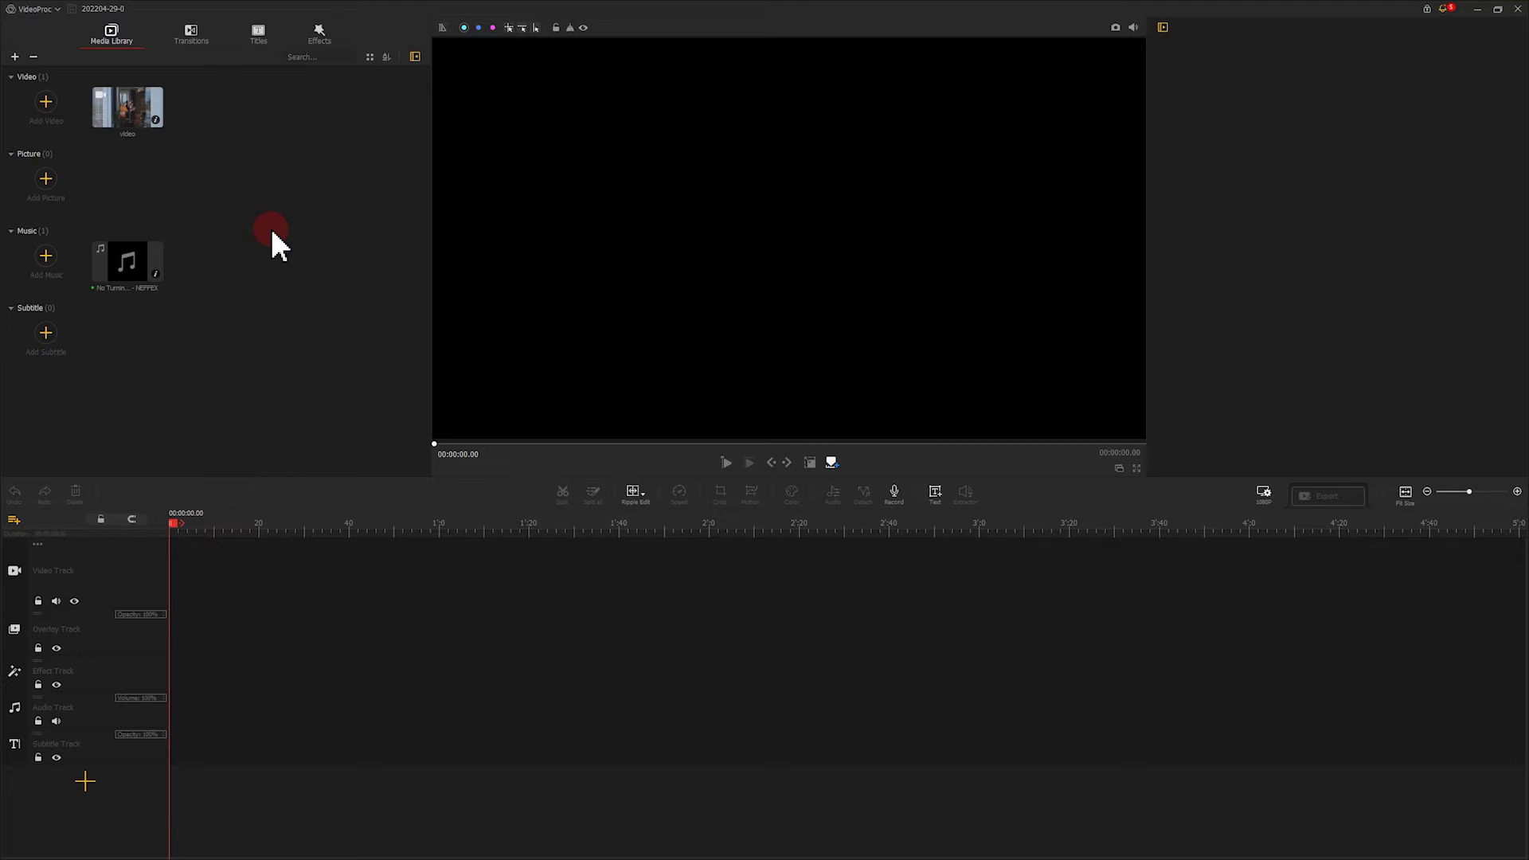
Step: In VideoProc, place the No Turning Back (Clean) music at the start of the audio track and the video clip on the video track
left_click_drag(140, 261, 179, 710)
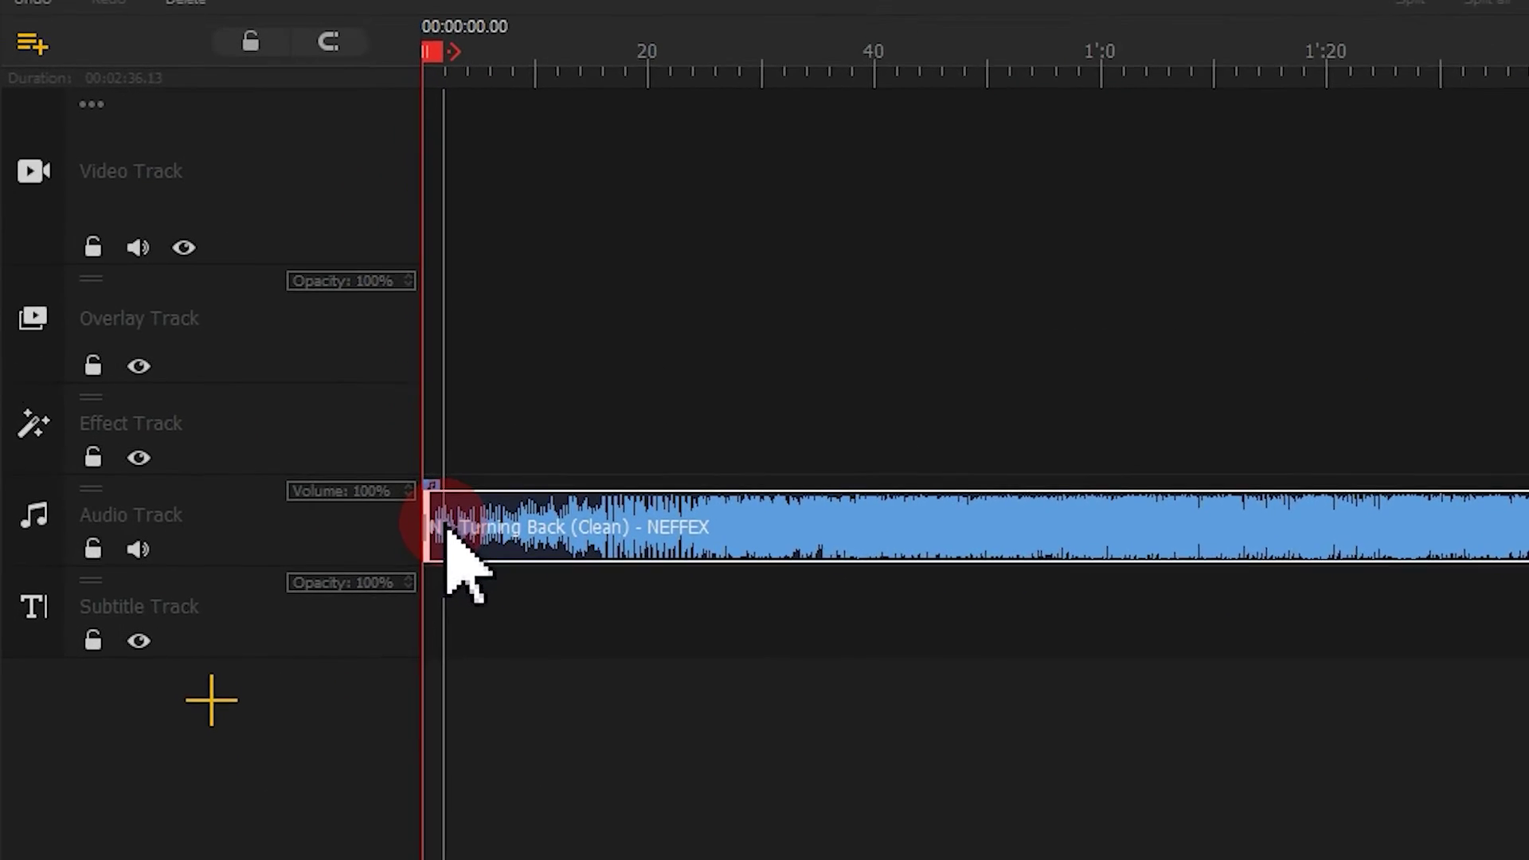
left_click(63, 558)
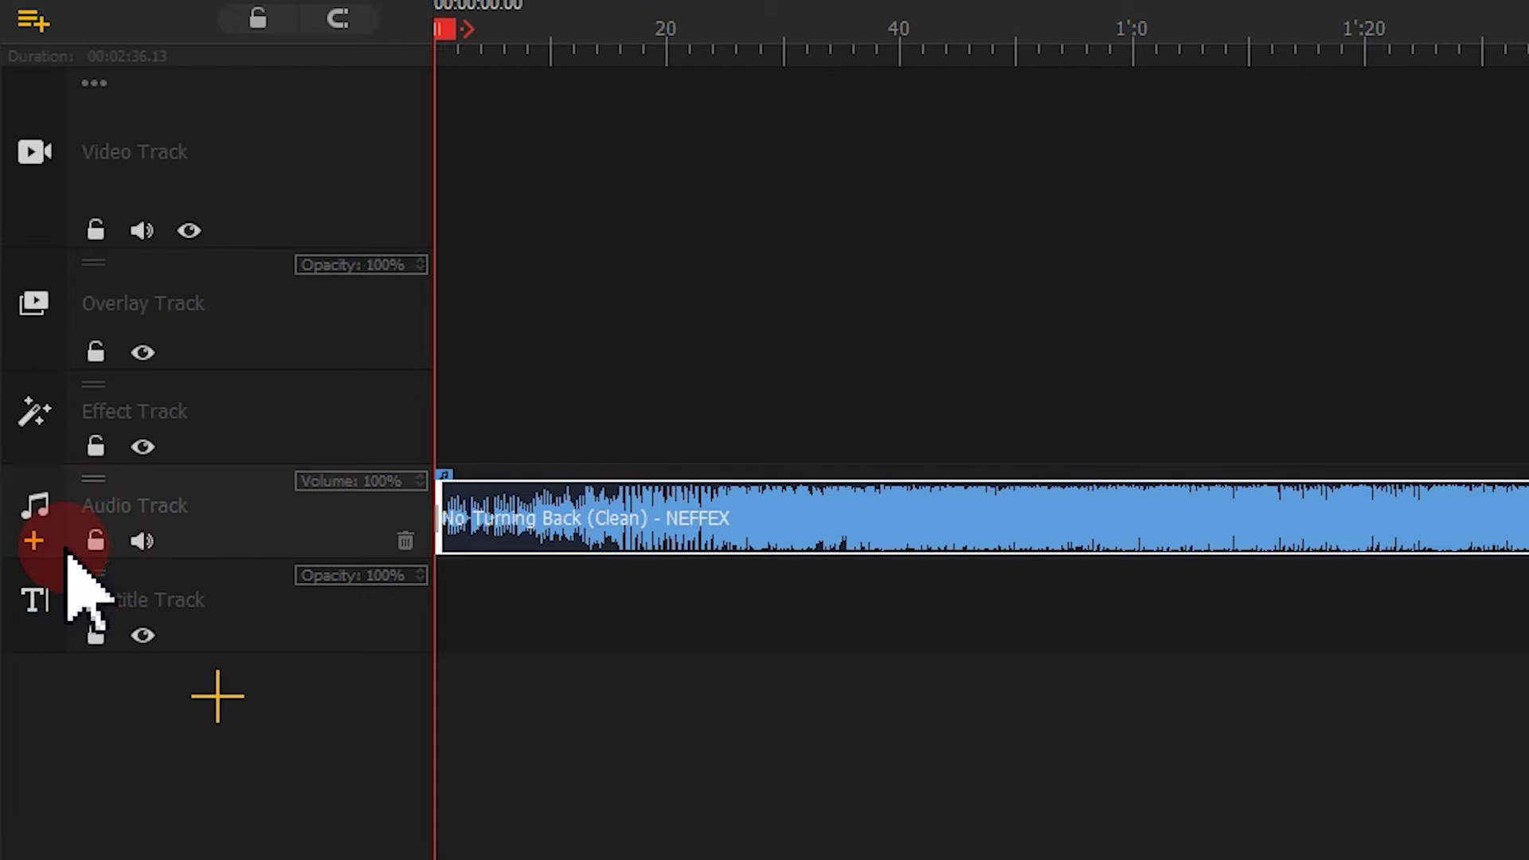
left_click(36, 543)
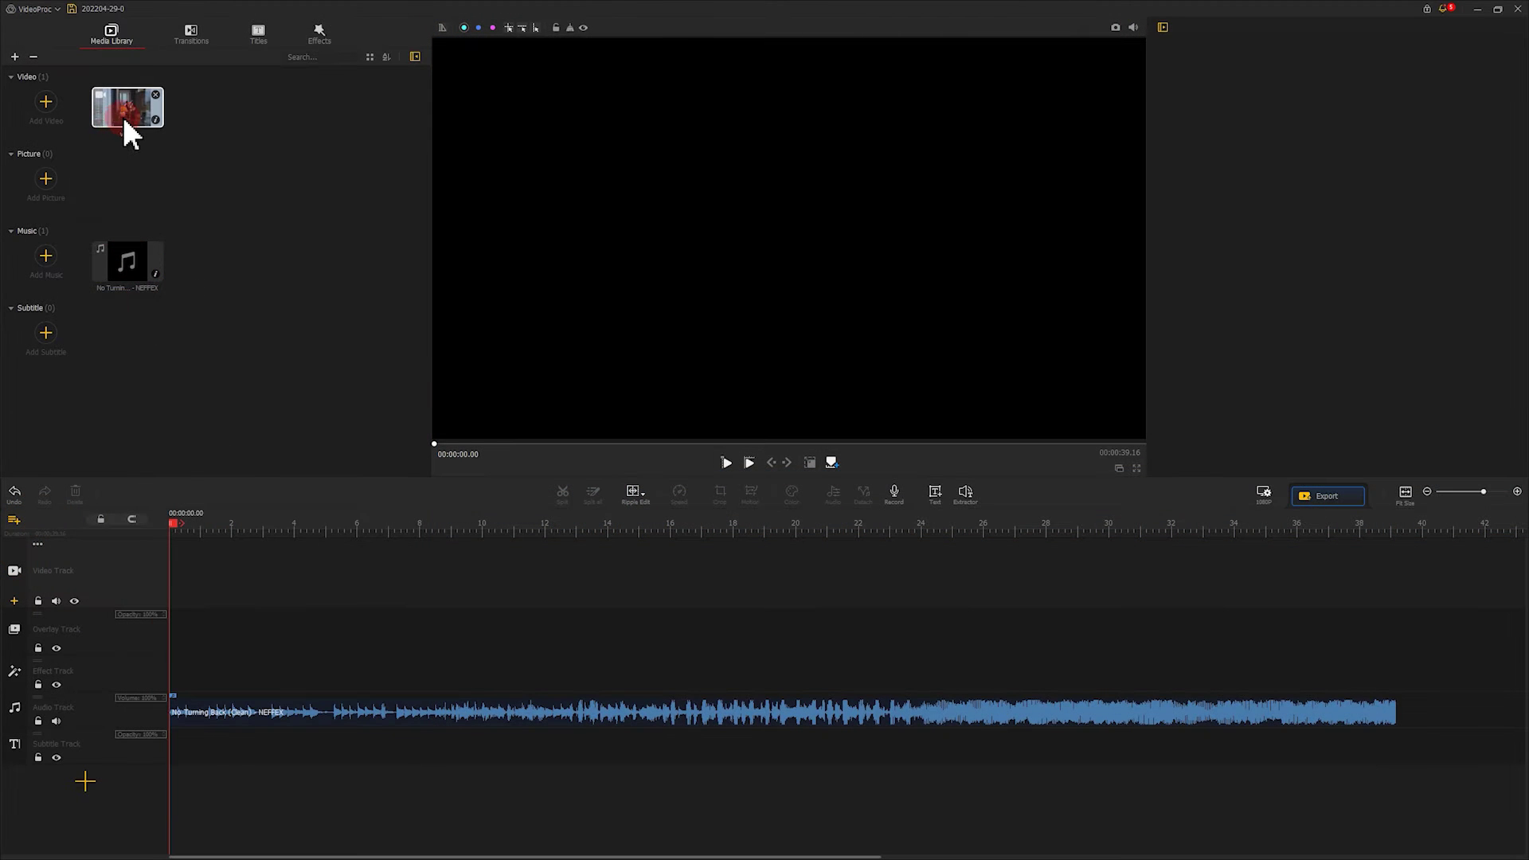
left_click_drag(123, 119, 207, 573)
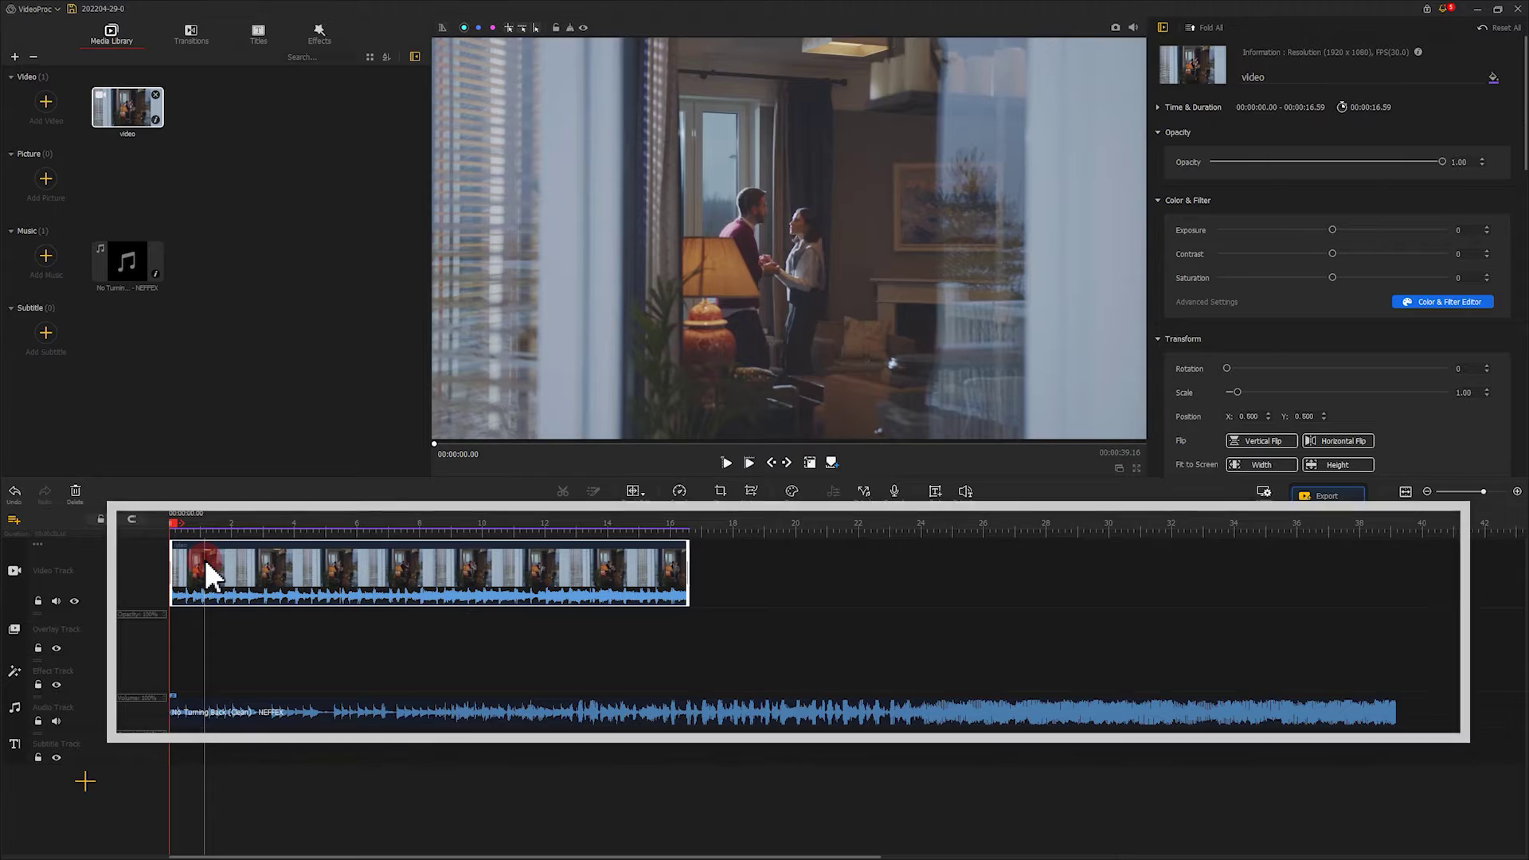
Step: Trim the end of the music clip to match the end of the video clip, and return the playhead to the start
left_click(608, 598)
left_click(1316, 700)
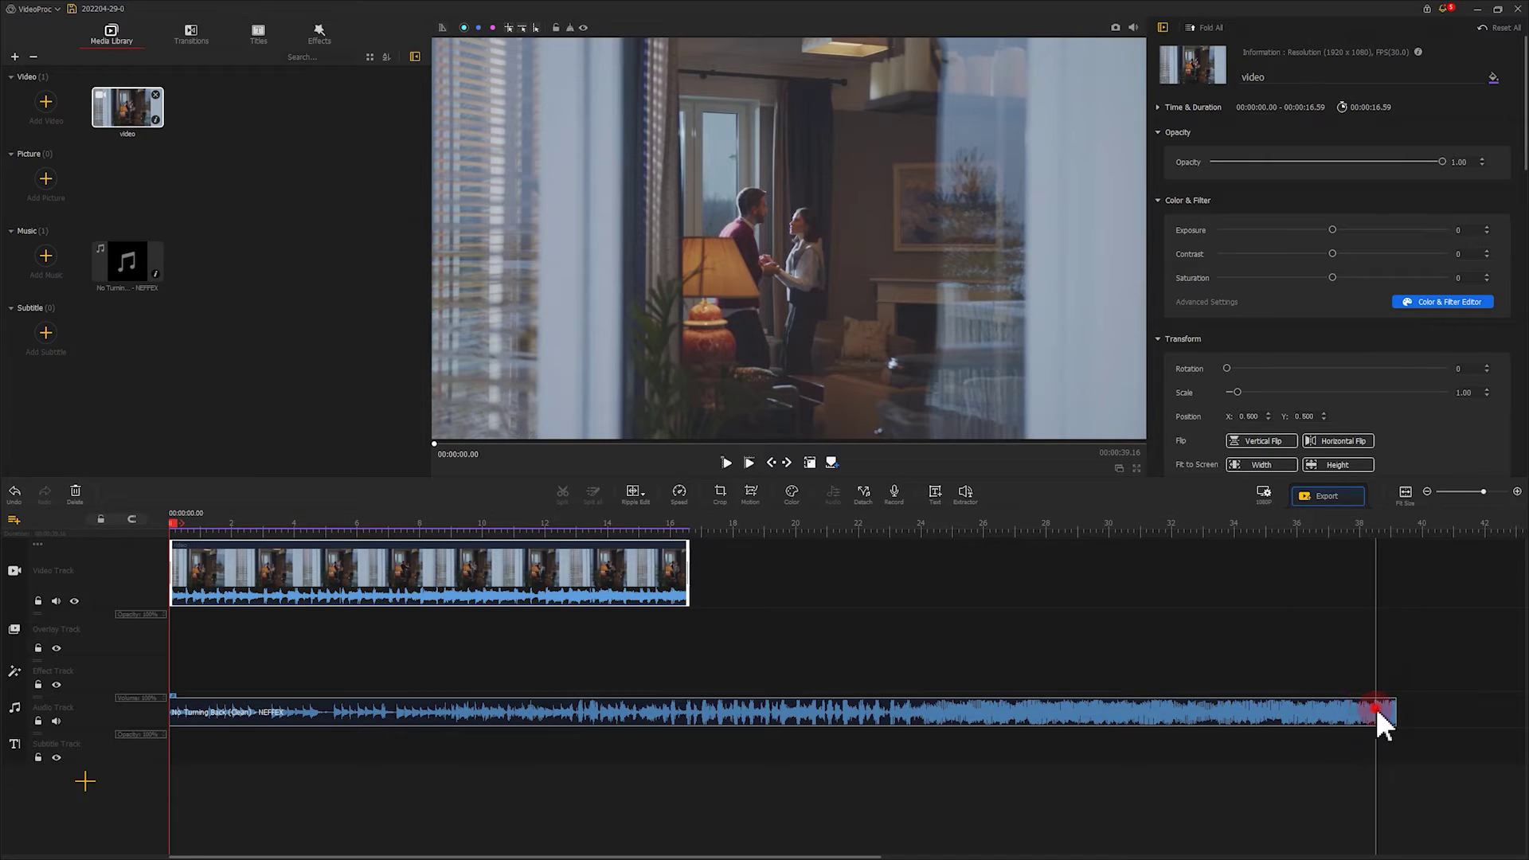
left_click(1377, 709)
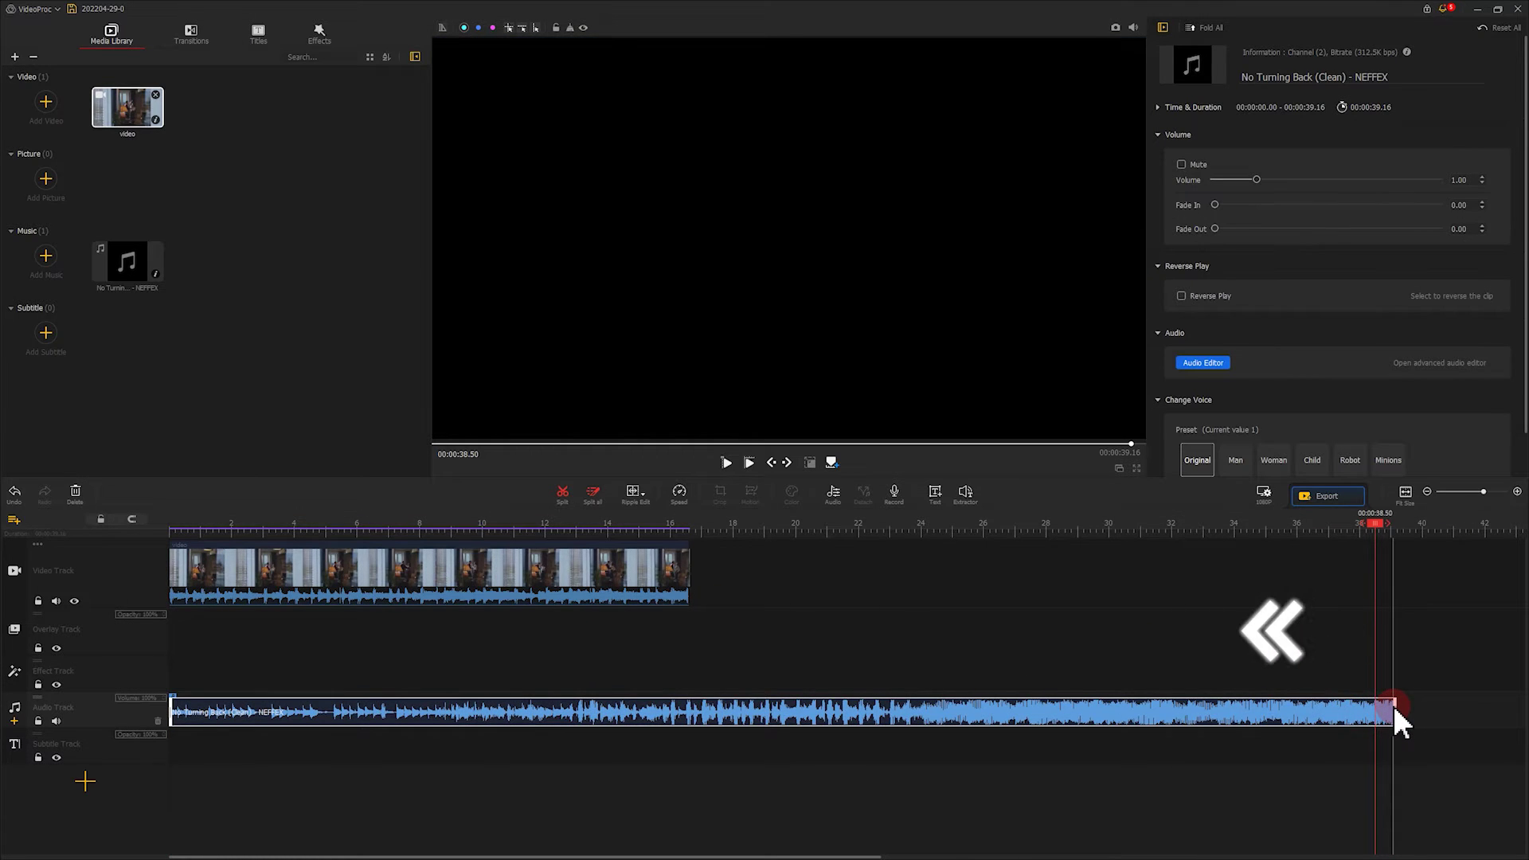
left_click_drag(1393, 705, 688, 681)
left_click_drag(690, 520, 153, 523)
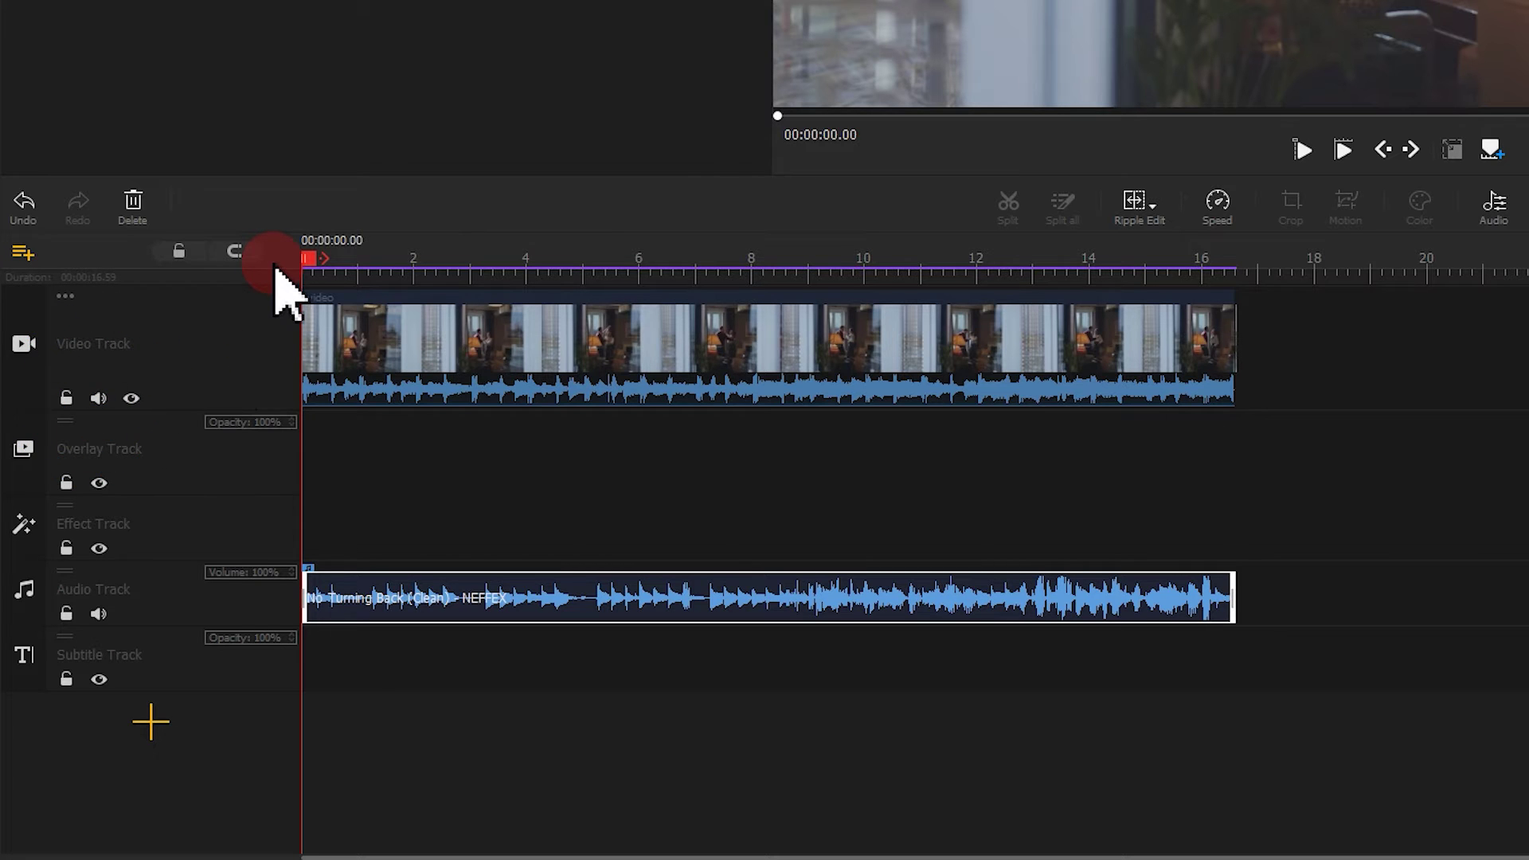
Step: Mute the video track and turn its sound back on
left_click(98, 398)
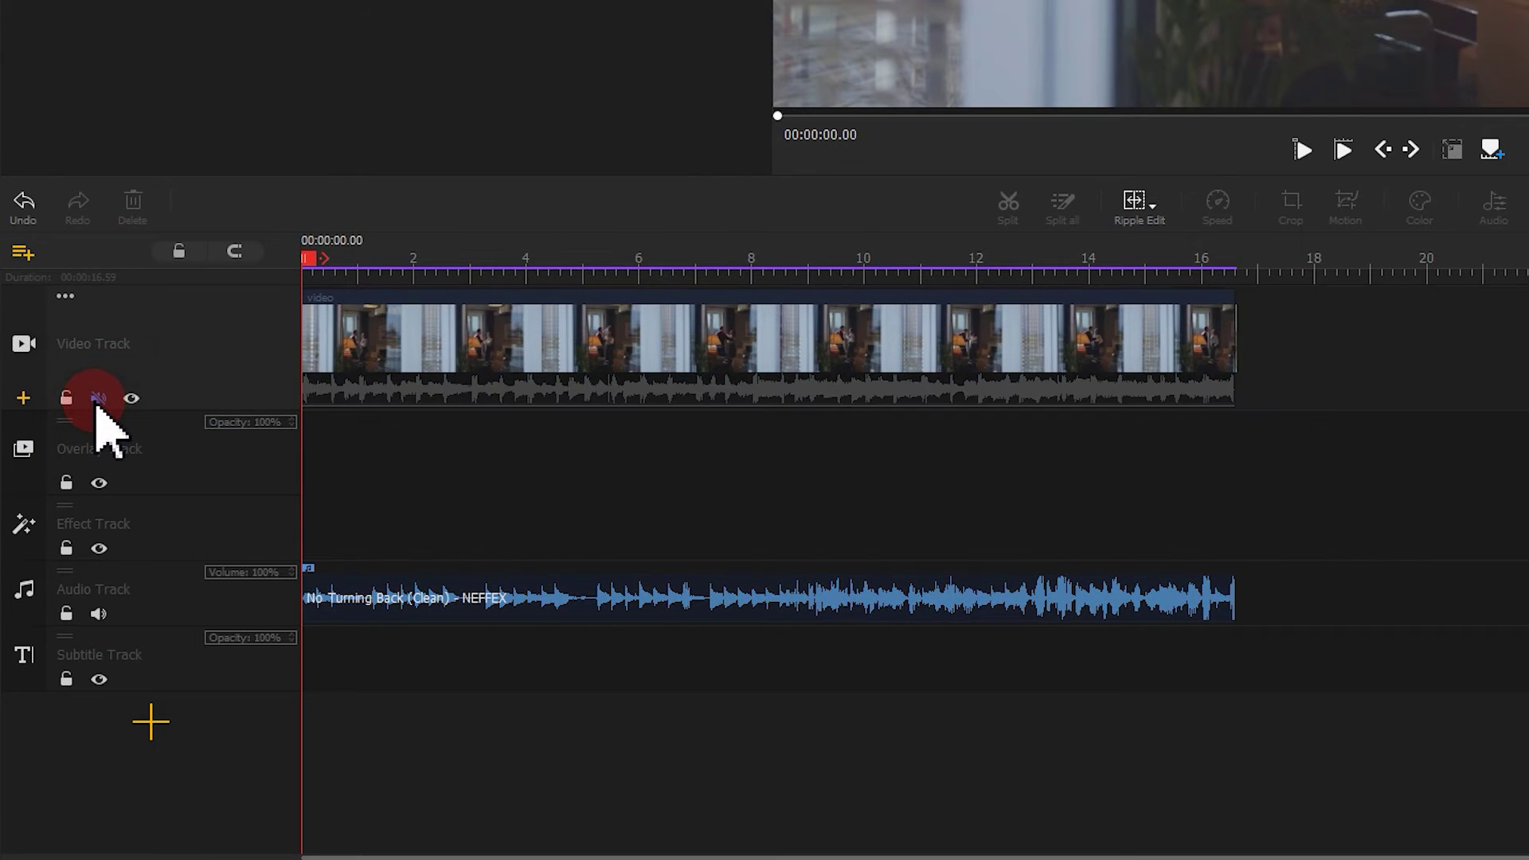
left_click(98, 398)
Step: Detach the audio from the video clip and delete the detached audio
left_click(325, 358)
right_click(325, 358)
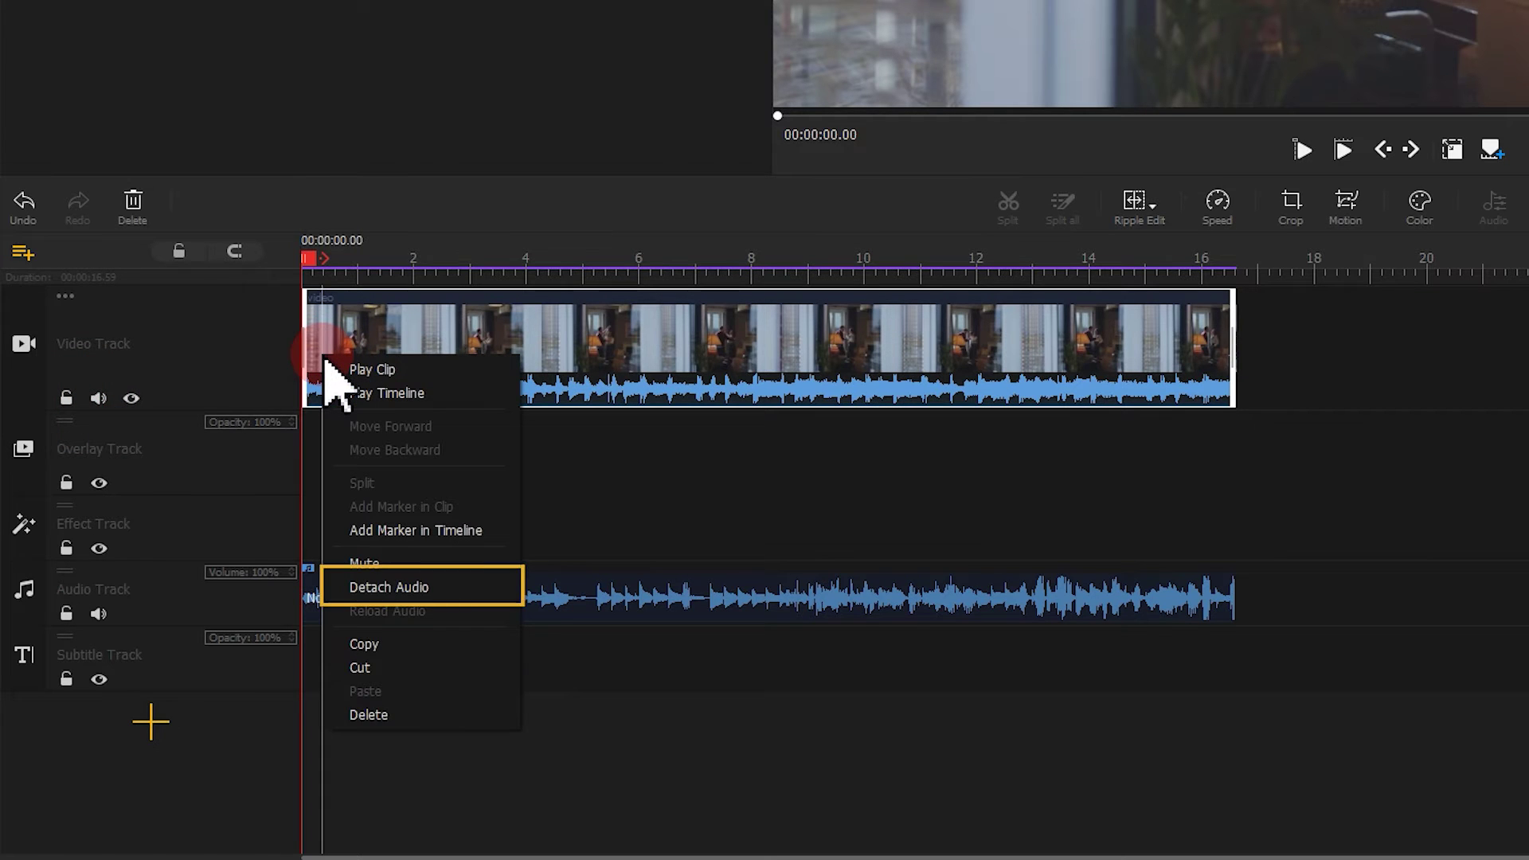
left_click(402, 590)
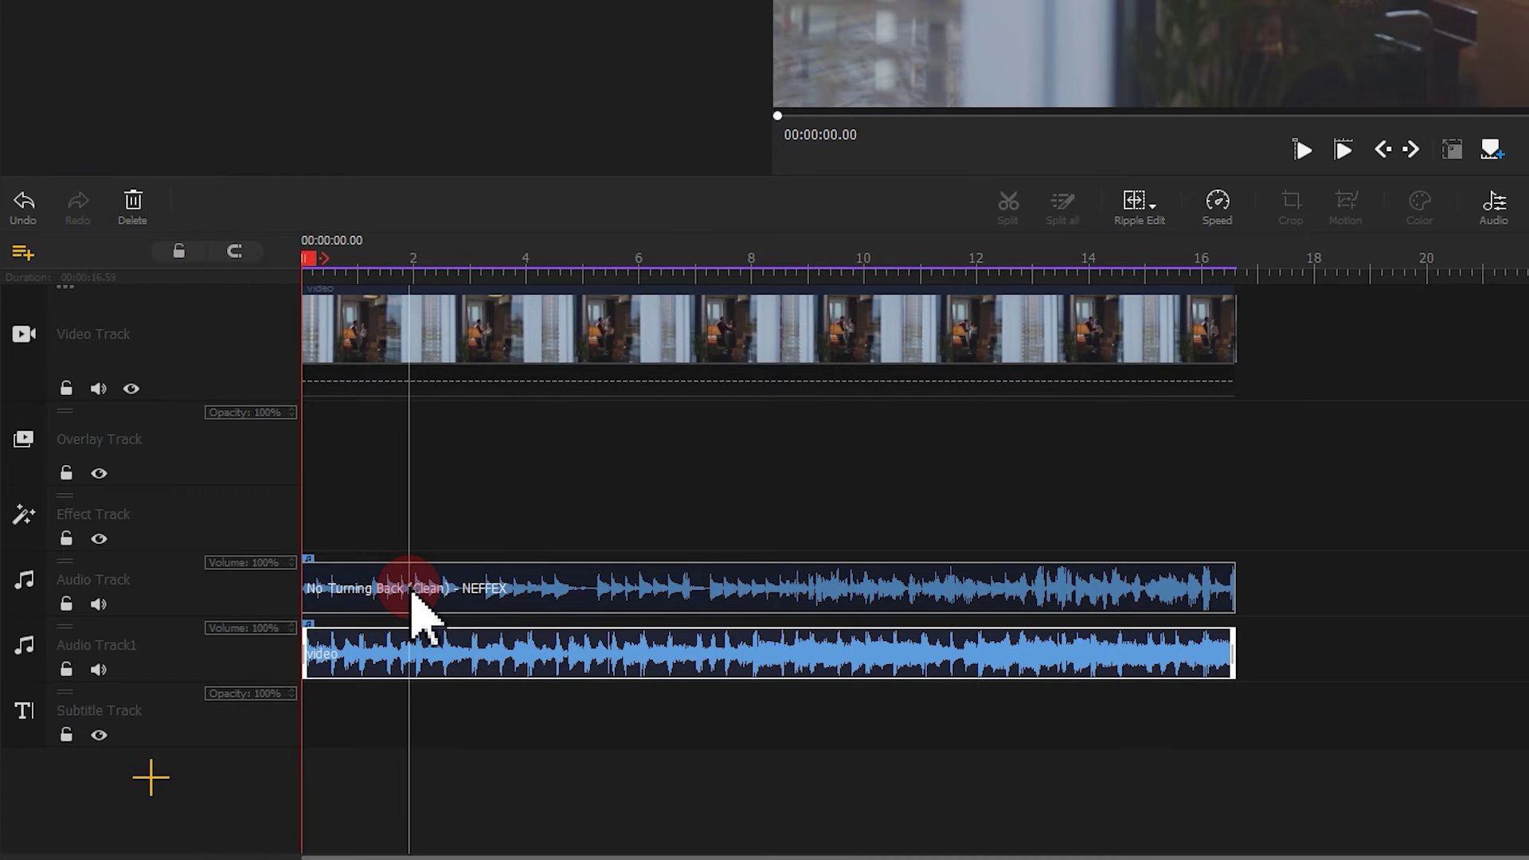
left_click(134, 207)
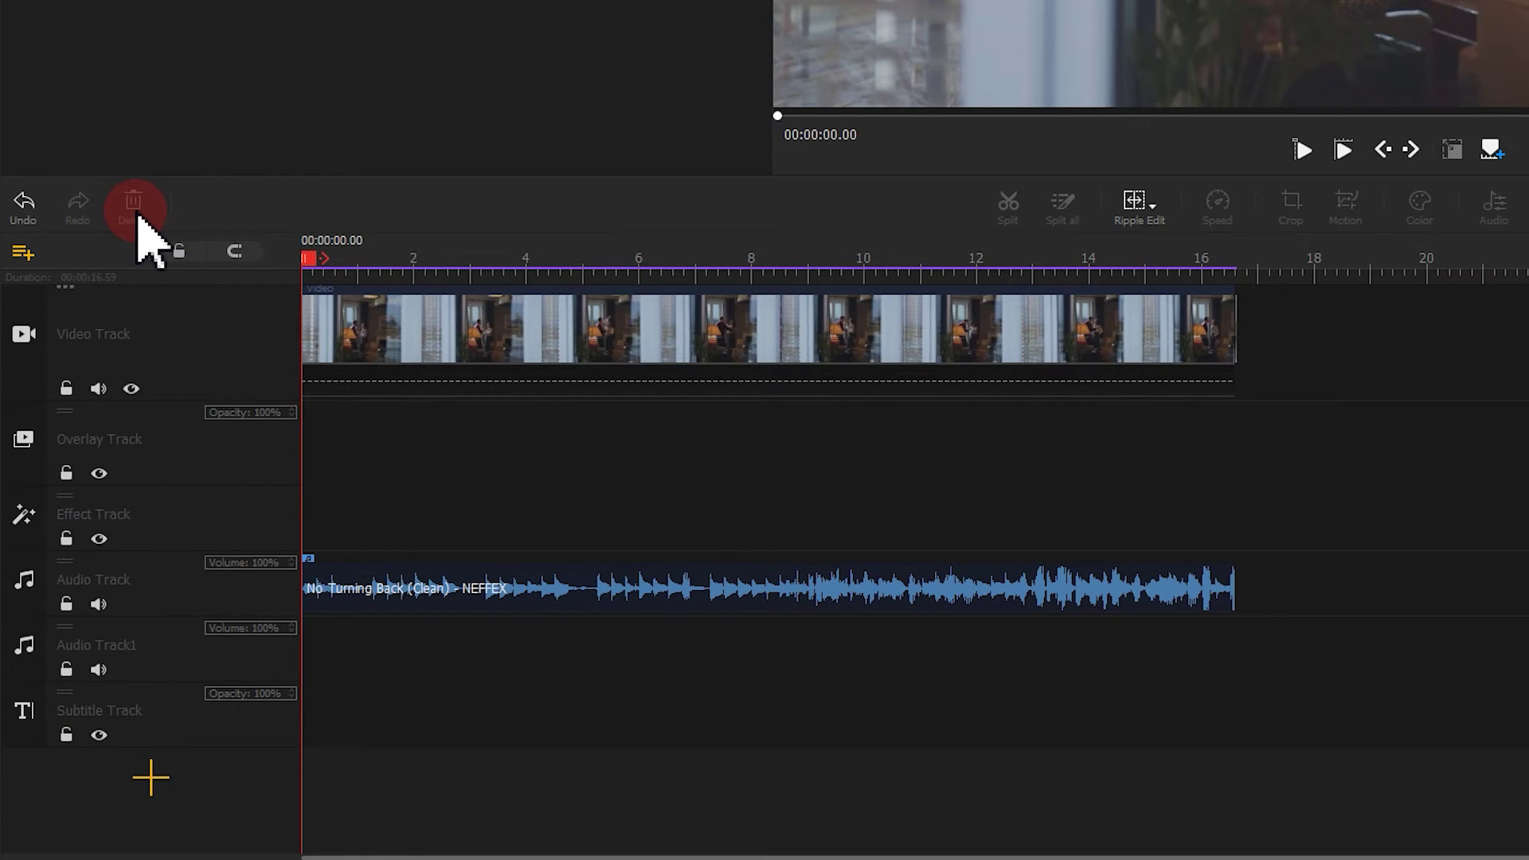
Step: Lower the volume of the video clip on the video track to 0.24
left_click(384, 330)
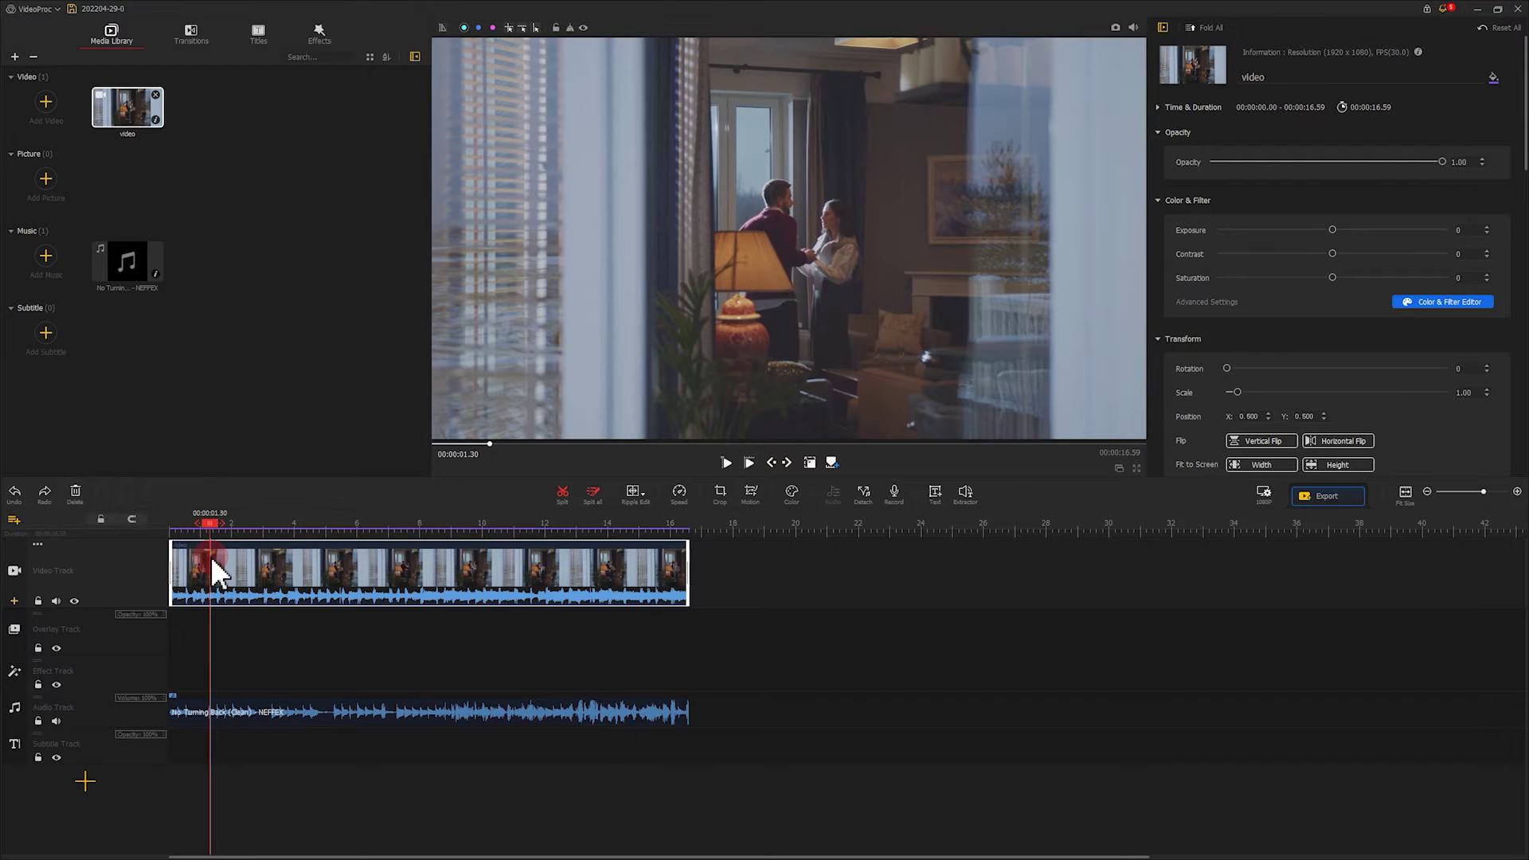
left_click_drag(1521, 162, 1521, 243)
left_click_drag(1264, 318, 1257, 321)
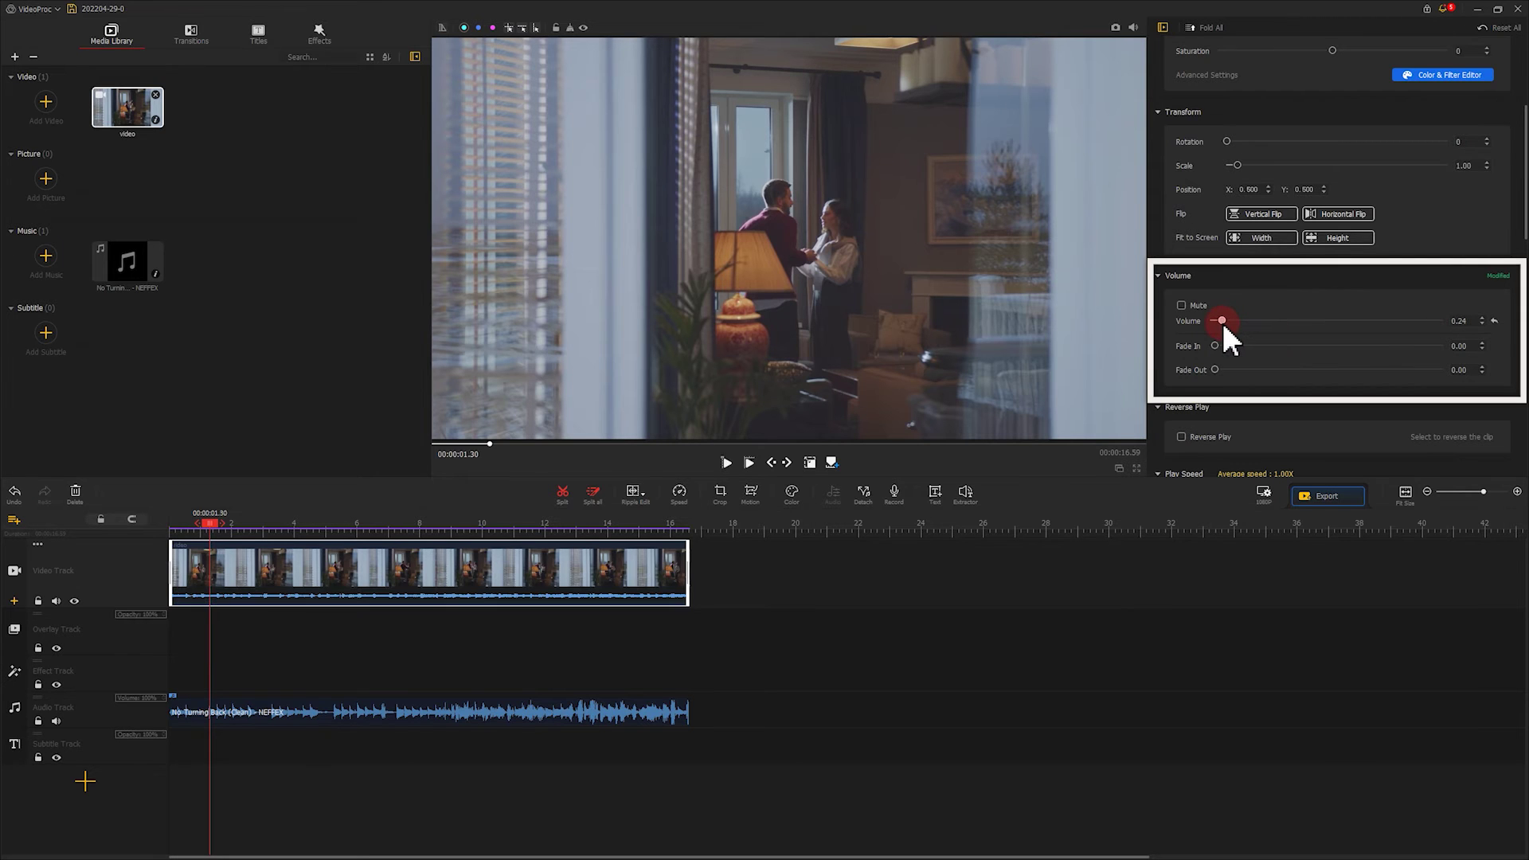
mouse_move(1225, 322)
left_mouse_down()
mouse_move(1278, 321)
mouse_move(1222, 323)
left_mouse_up()
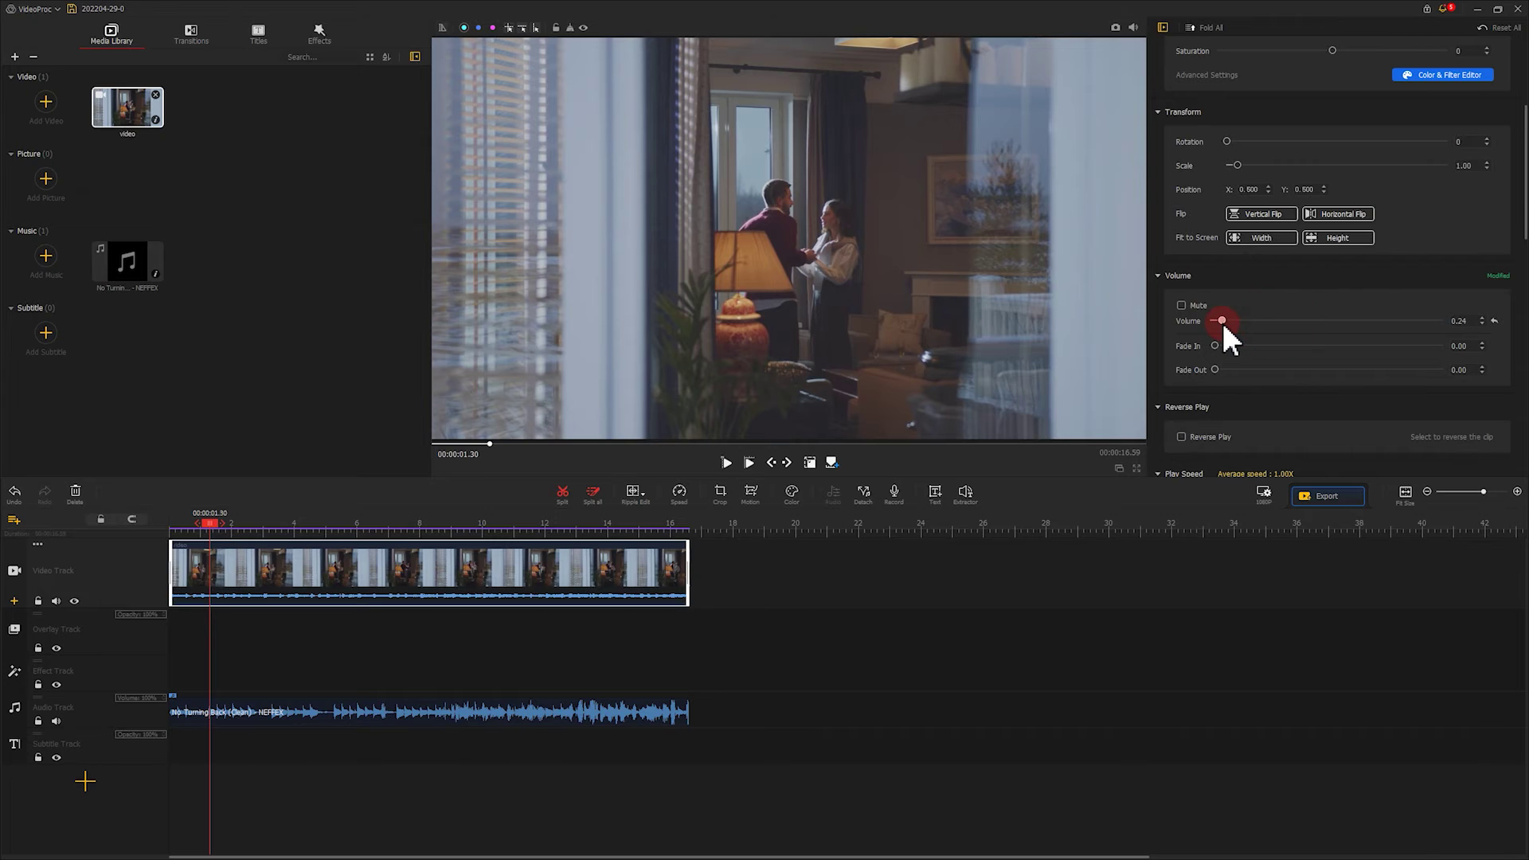
Step: Raise the volume of the music clip on the audio track to 1.10
left_click(221, 704)
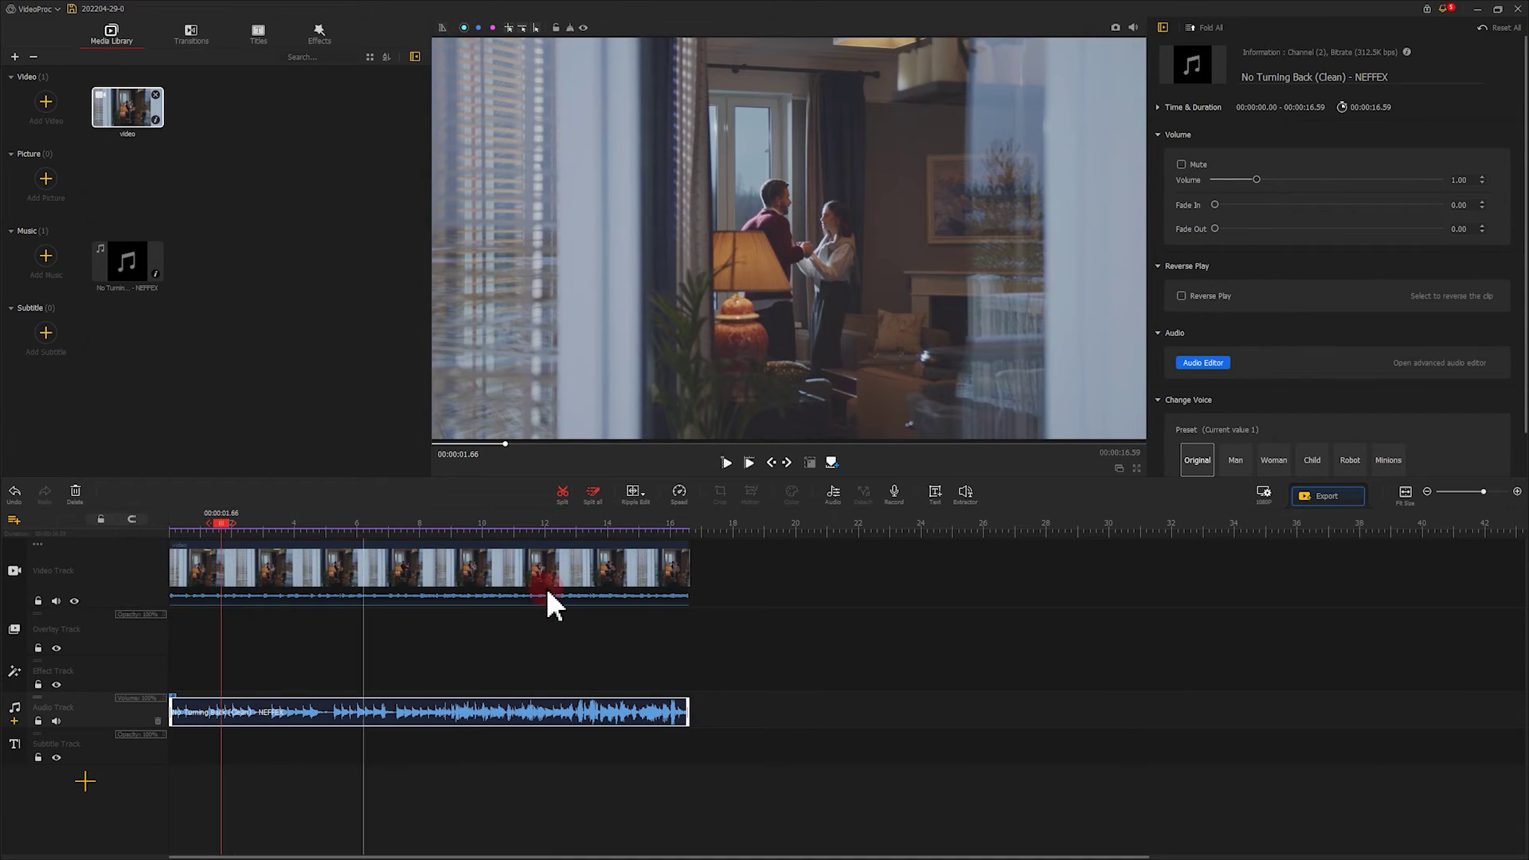
mouse_move(1259, 179)
left_mouse_down()
mouse_move(1292, 179)
mouse_move(1244, 180)
mouse_move(1264, 180)
left_mouse_up()
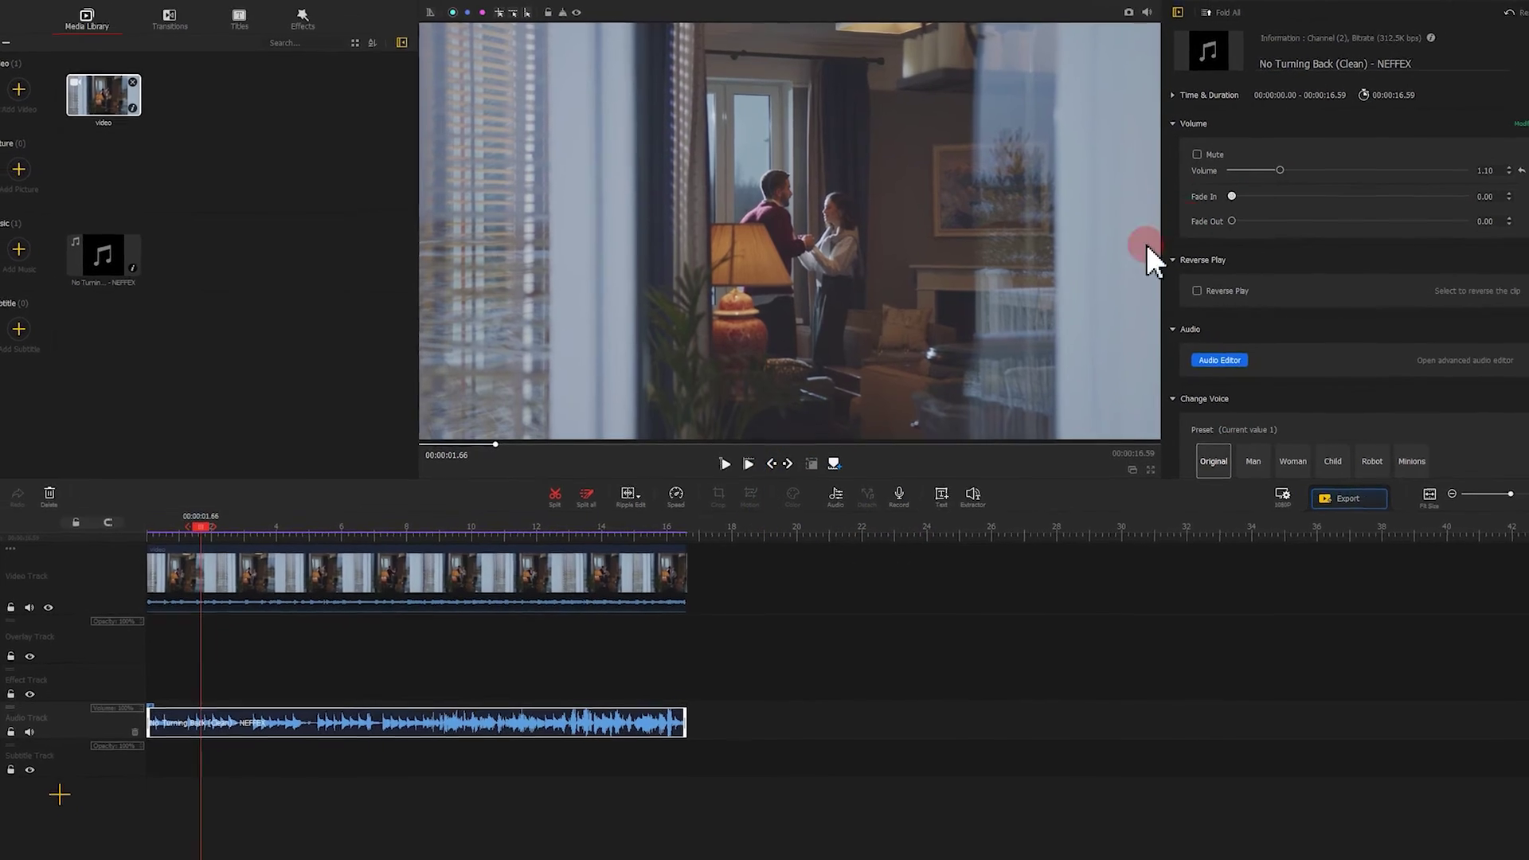
Step: In the Audio Editor, fade in about the first 3 seconds of the music clip and fade out about the last 3 seconds
left_click(833, 491)
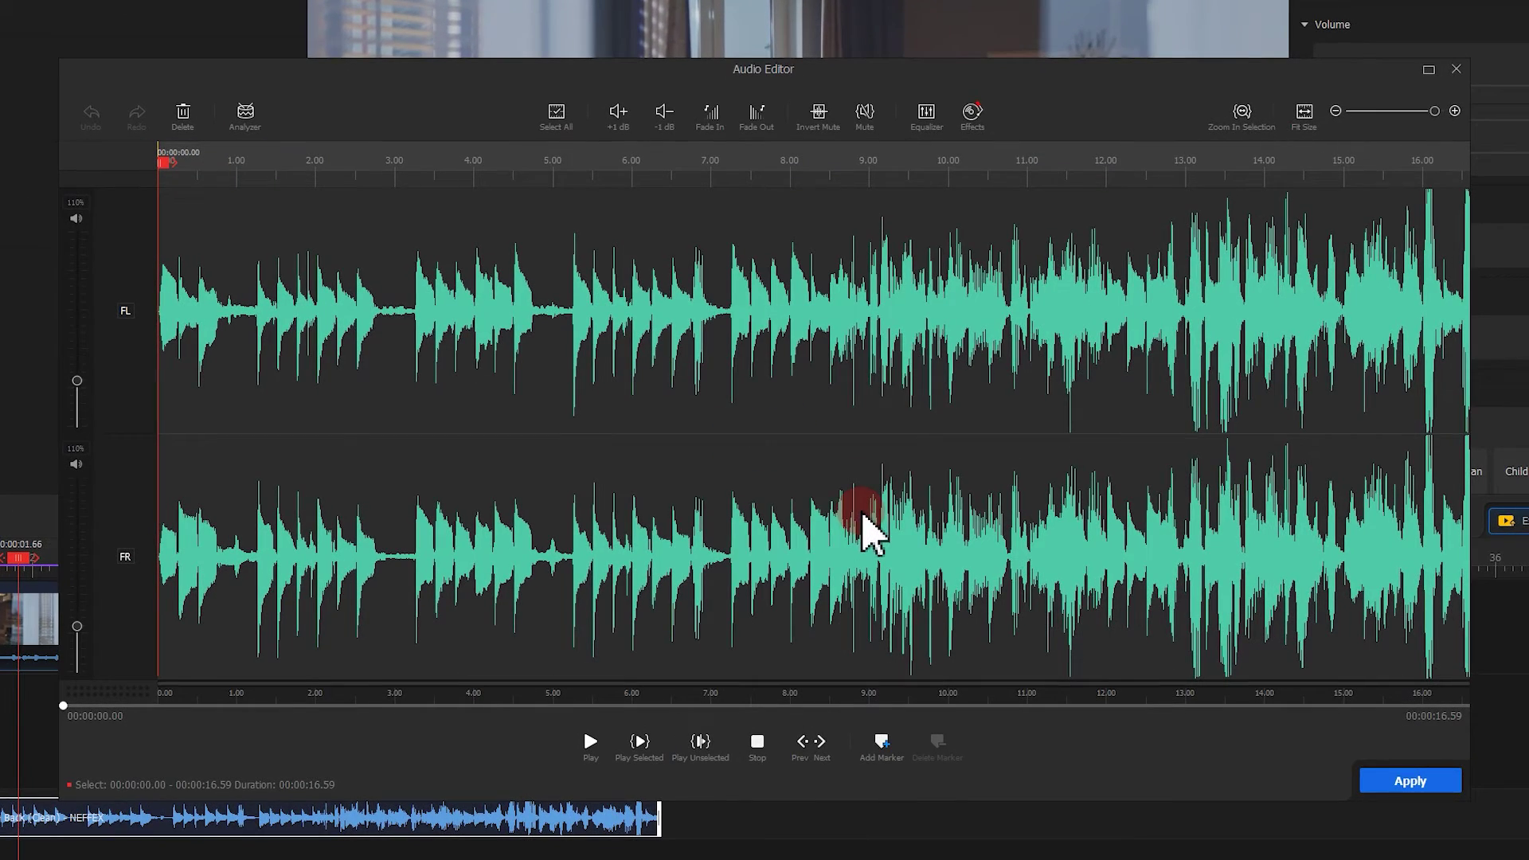
left_click_drag(393, 328, 151, 319)
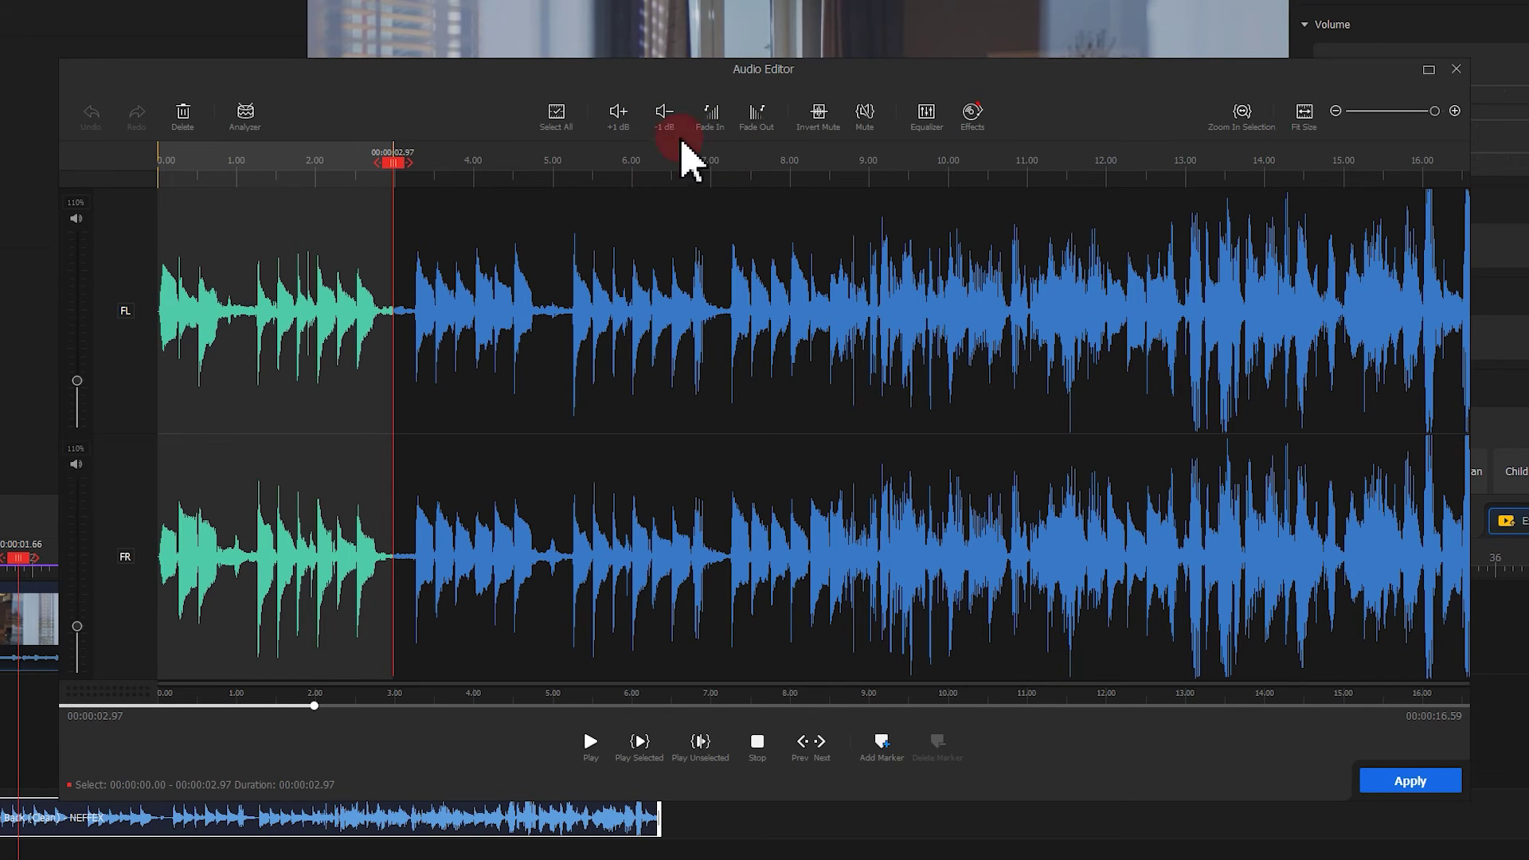
left_click(714, 116)
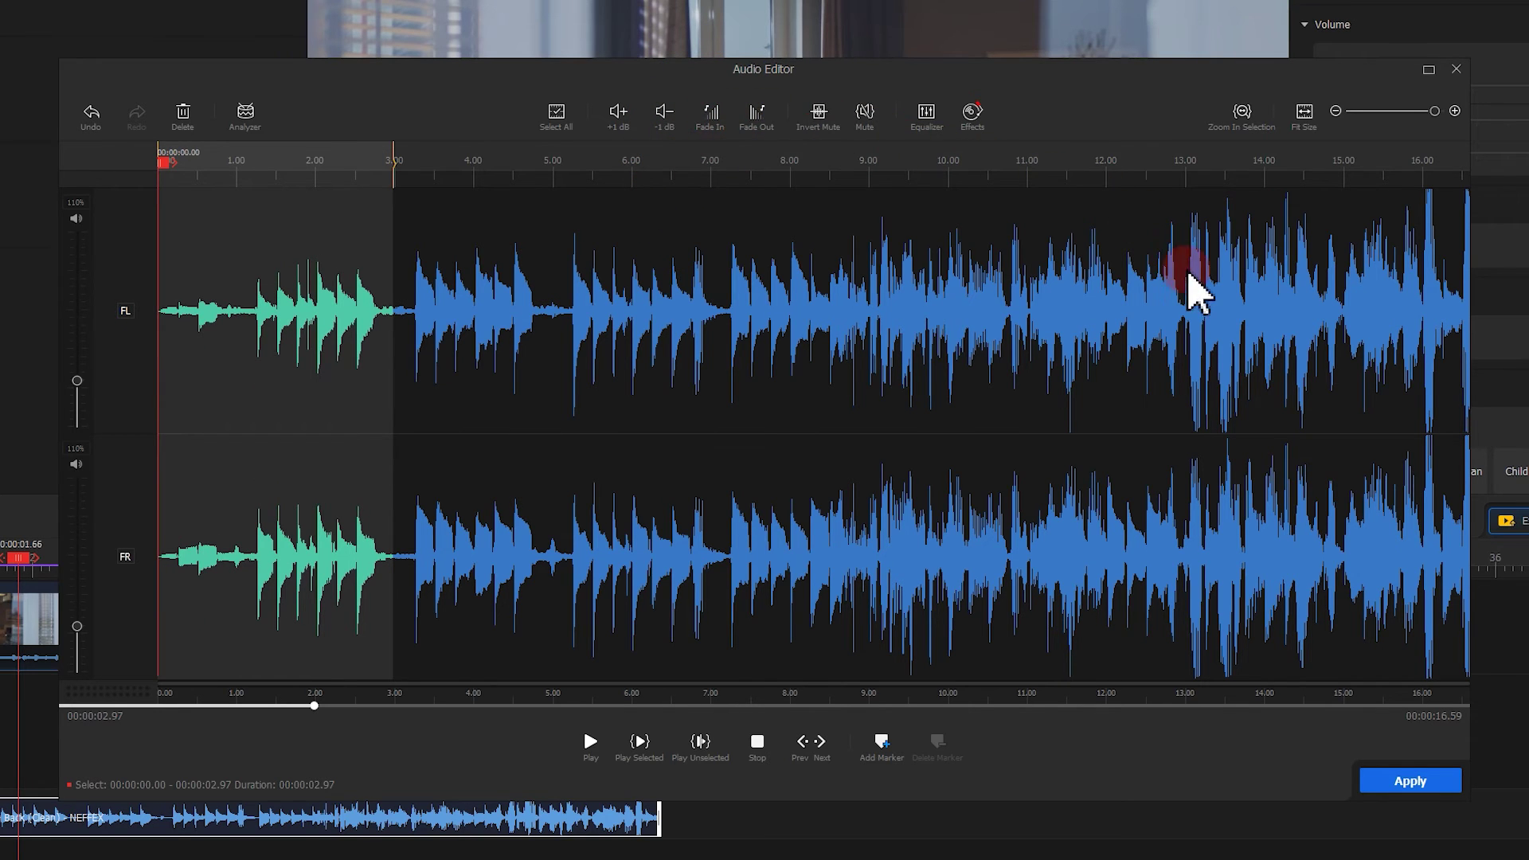
left_click_drag(1238, 343, 1521, 327)
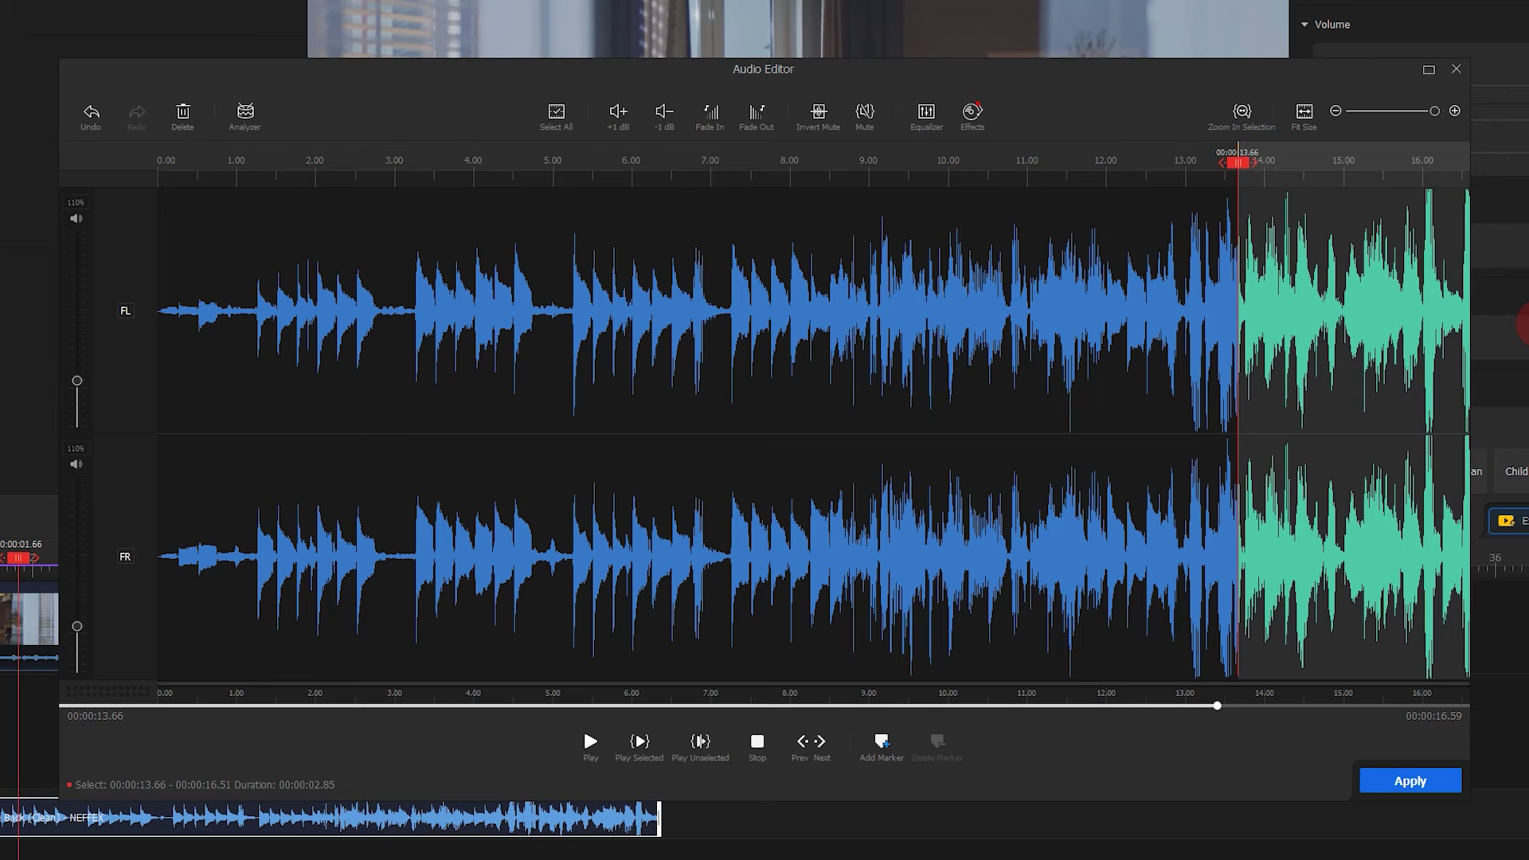
left_click(755, 114)
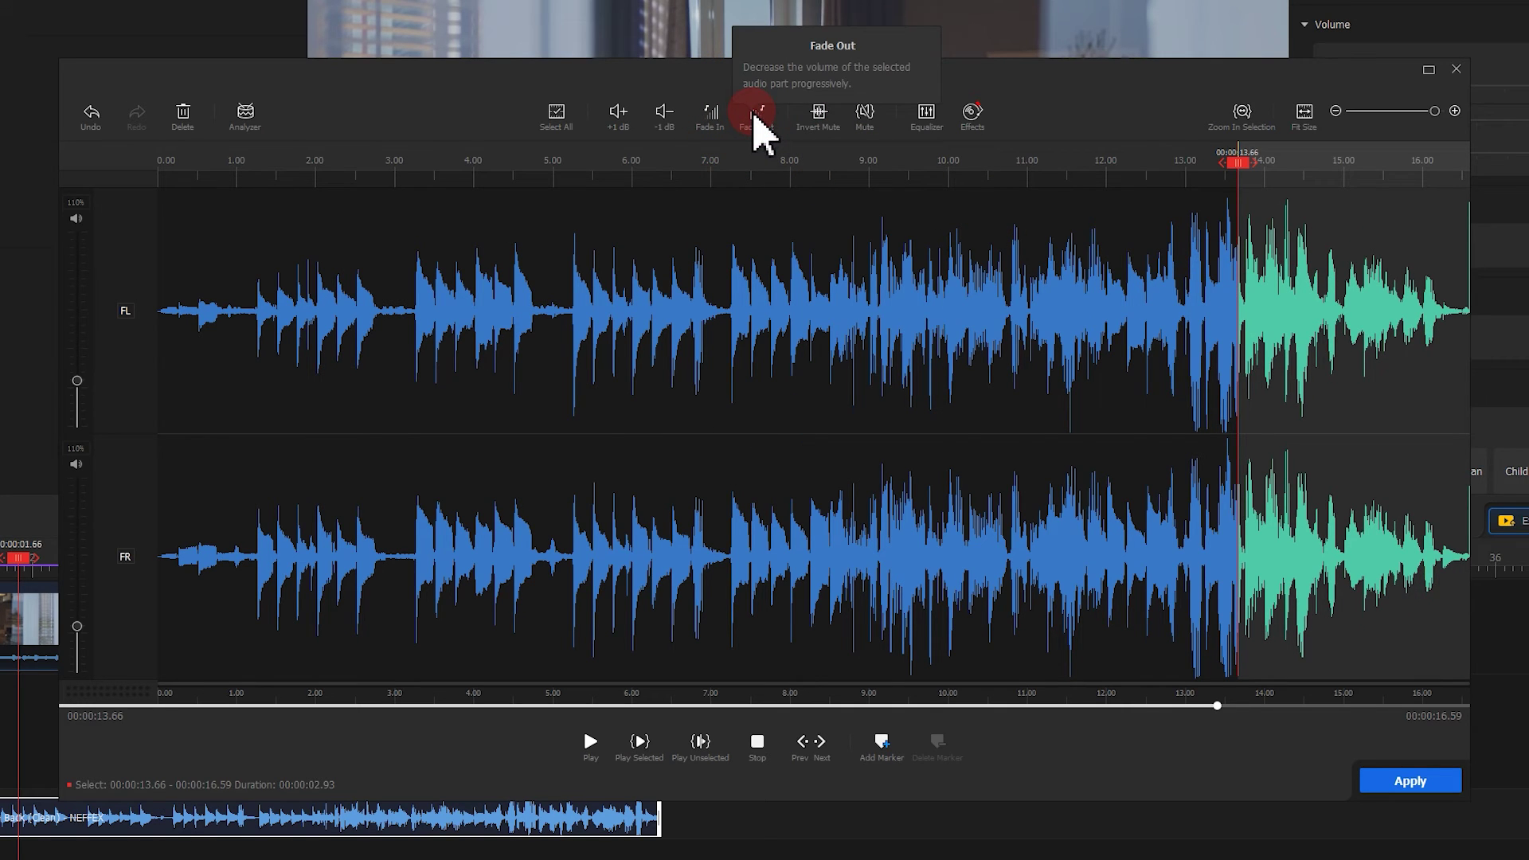
Step: Play the faded music from the beginning to check it, and apply the audio edits to the clip
left_click_drag(1226, 171, 126, 178)
left_click(590, 743)
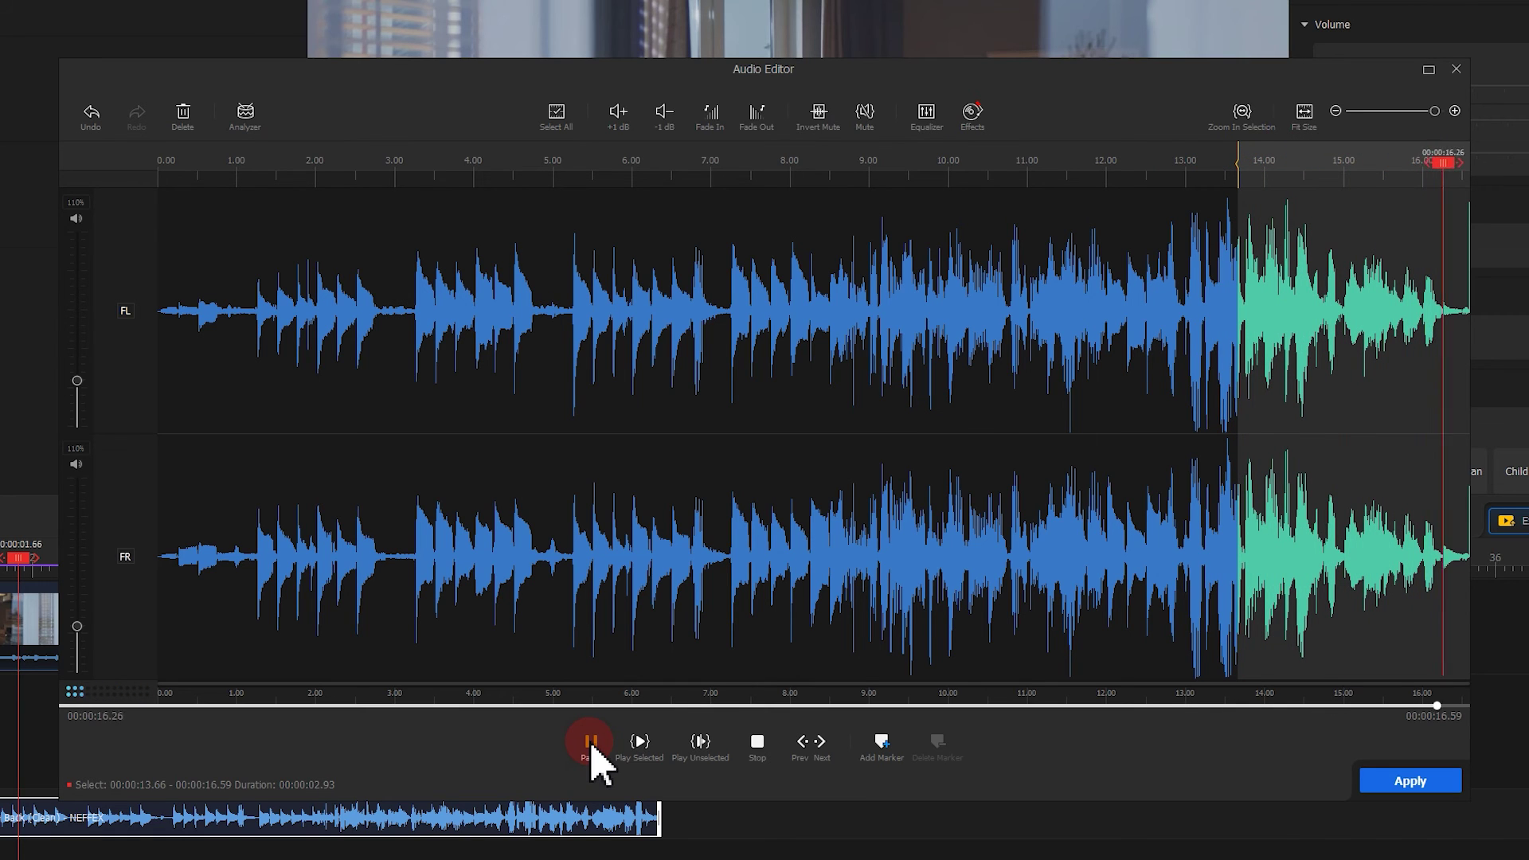
left_click(1408, 783)
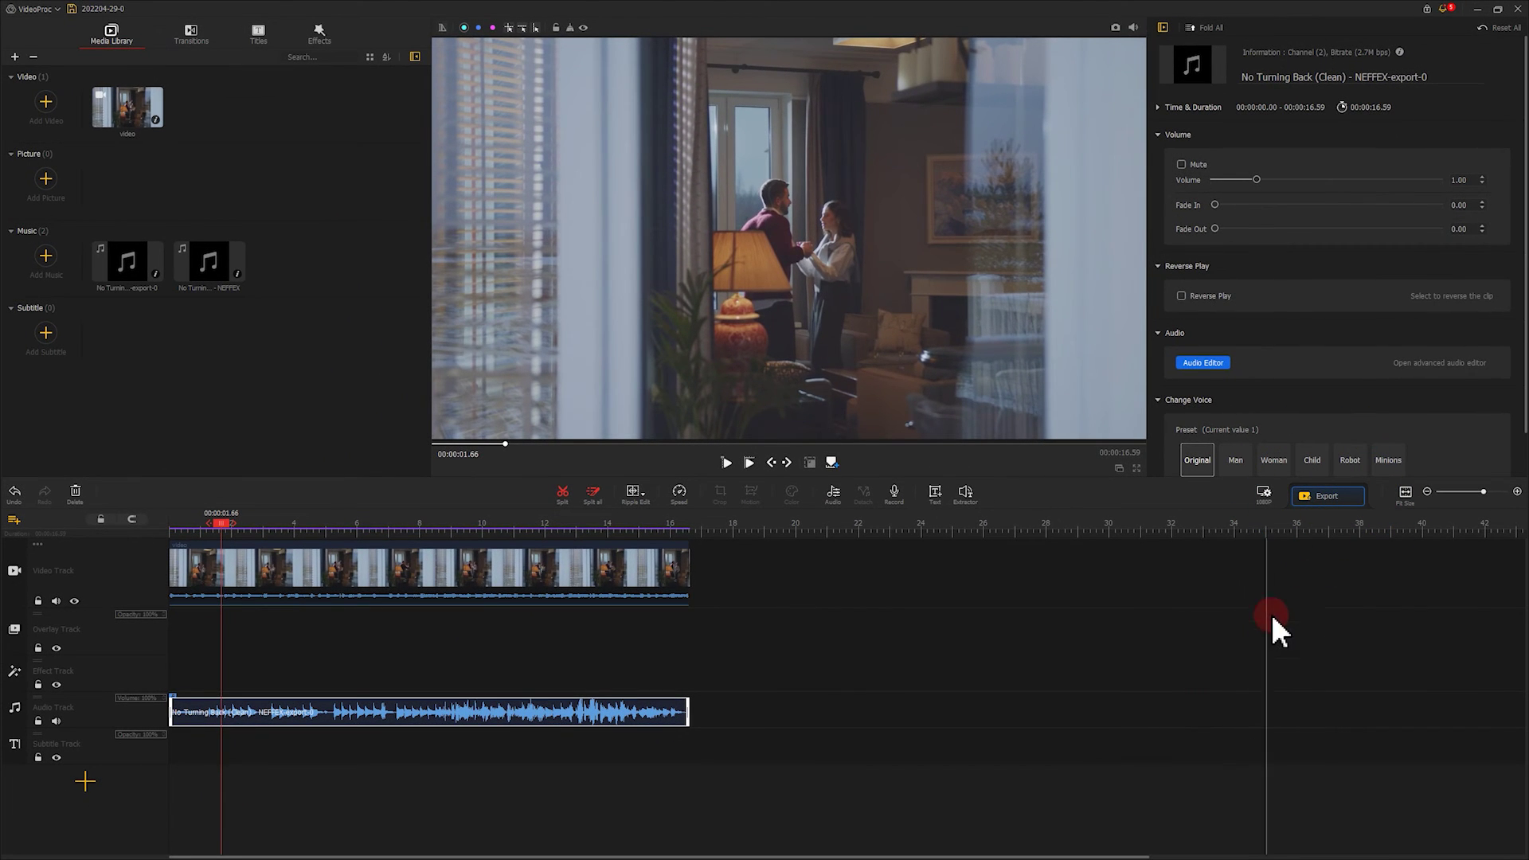
Step: Start exporting the video project with its background music
left_click(1322, 495)
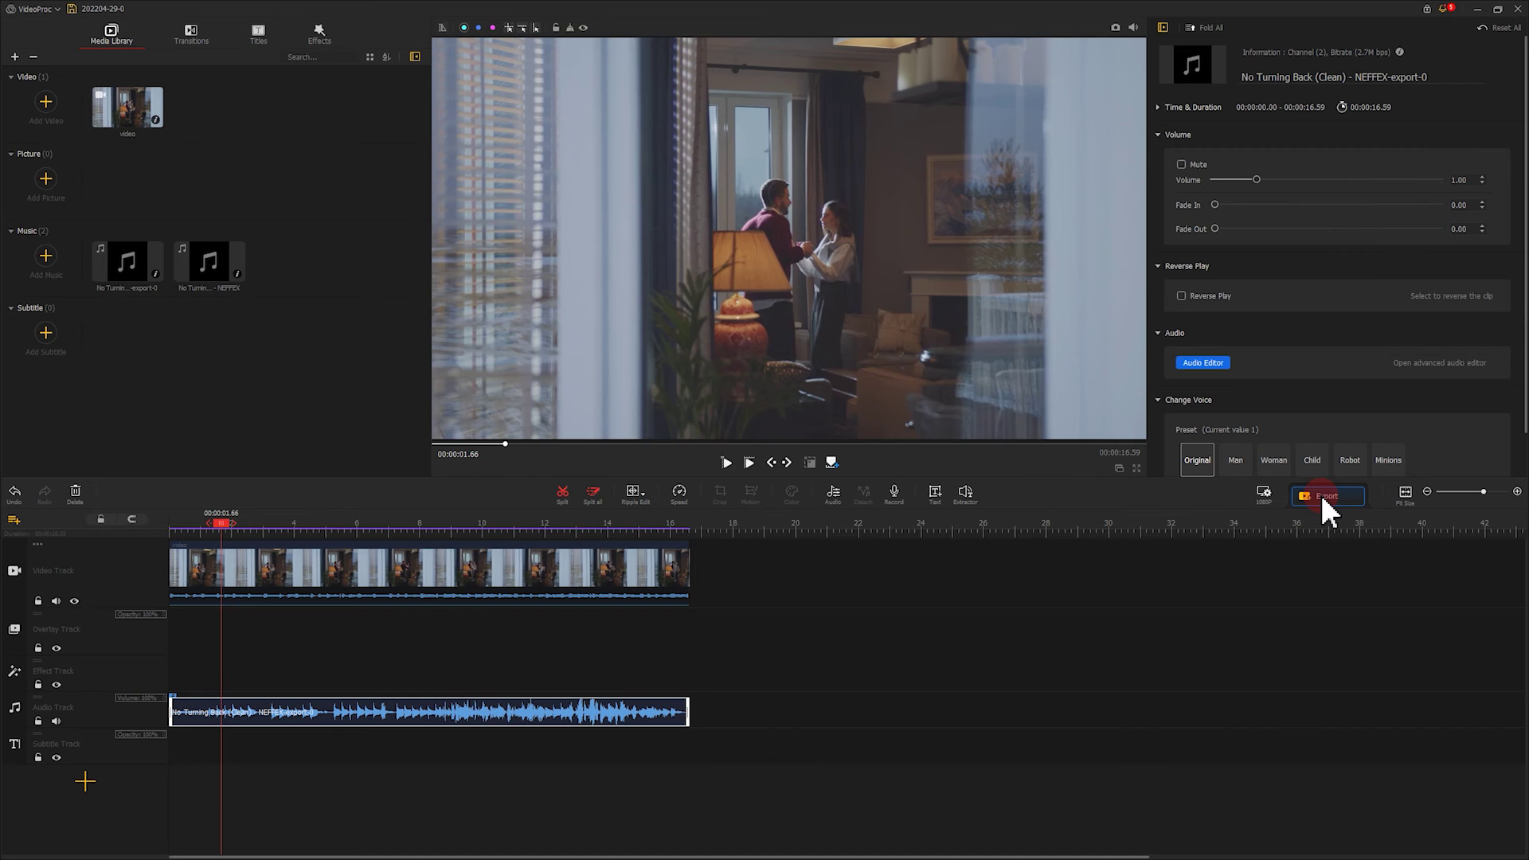